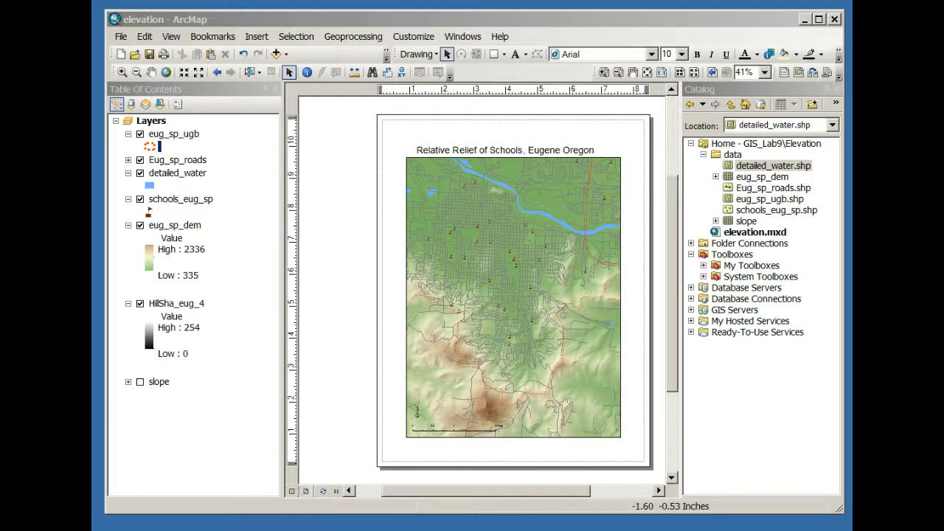
- Switch the map display to data view and back to layout view
click(292, 490)
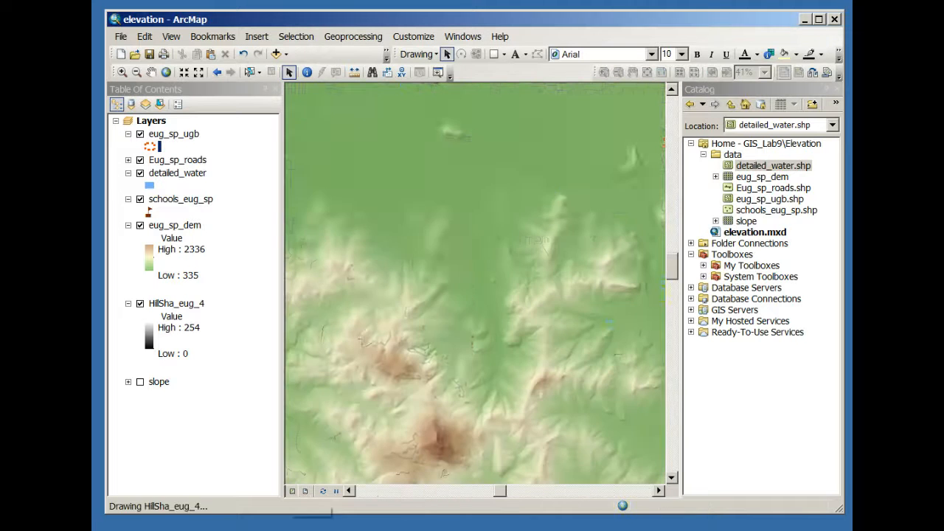
click(305, 490)
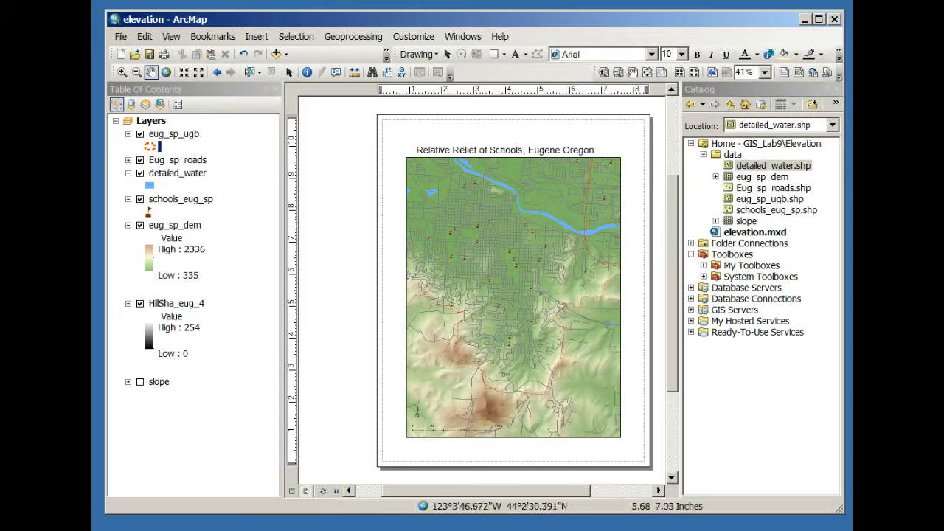
- Lower the upper edge of the map's data frame slightly to leave a gap beneath the title
click(447, 54)
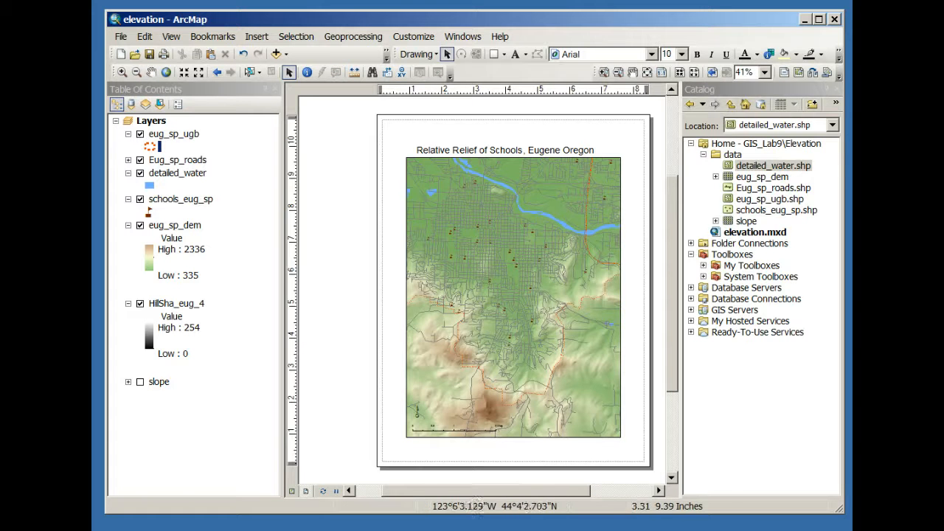
click(498, 162)
drag(513, 157, 510, 165)
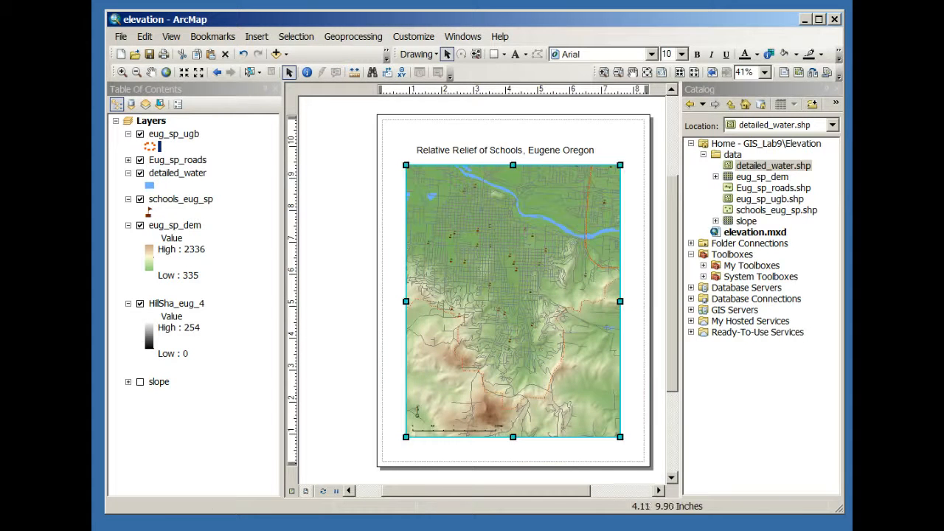
drag(515, 165, 514, 160)
click(639, 456)
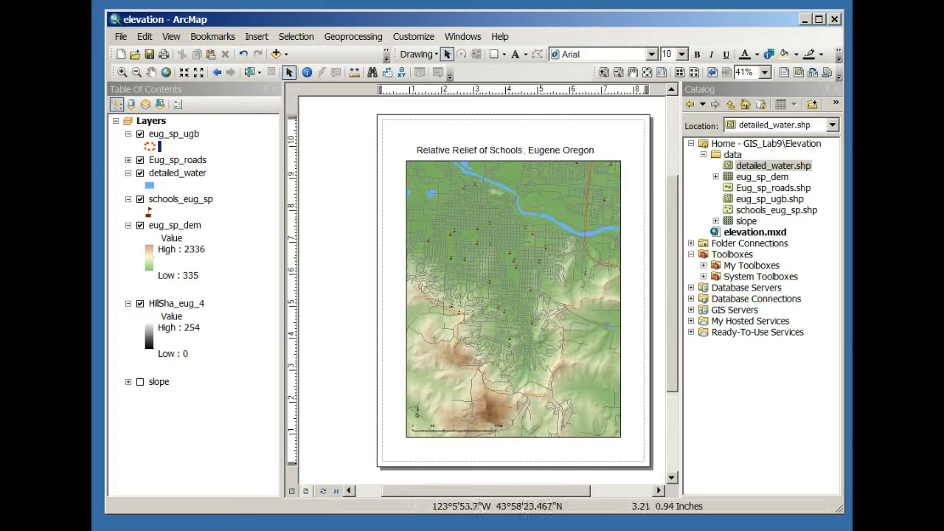
- Review the scale bar's properties and view the scale bar at 100% layout zoom
double_click(453, 429)
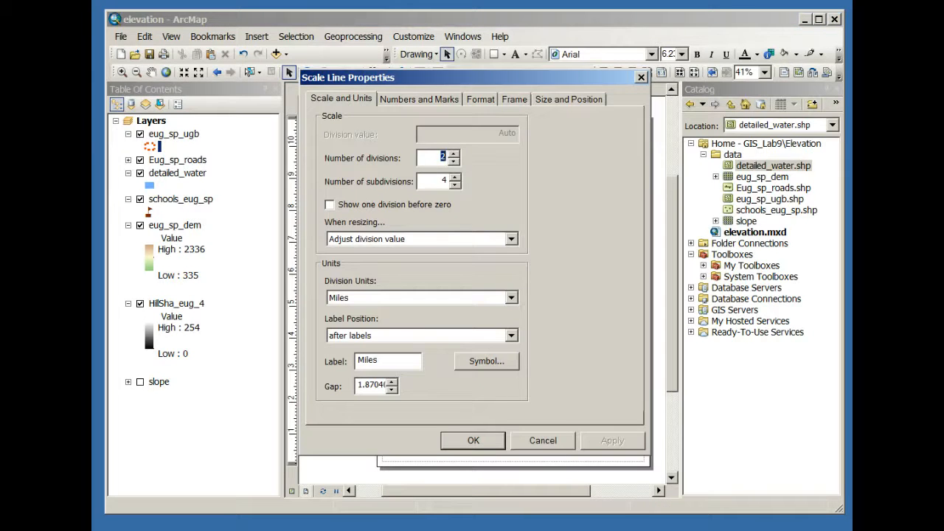
click(641, 77)
click(765, 72)
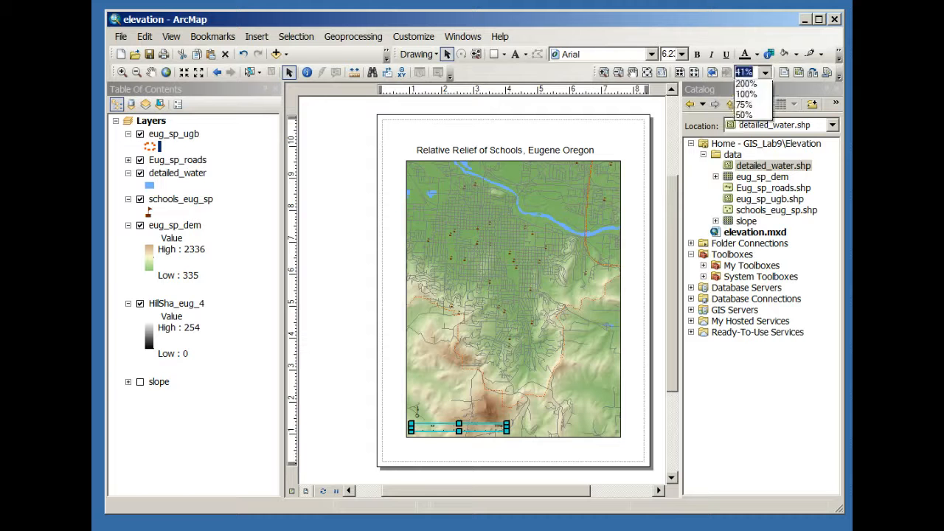
click(745, 107)
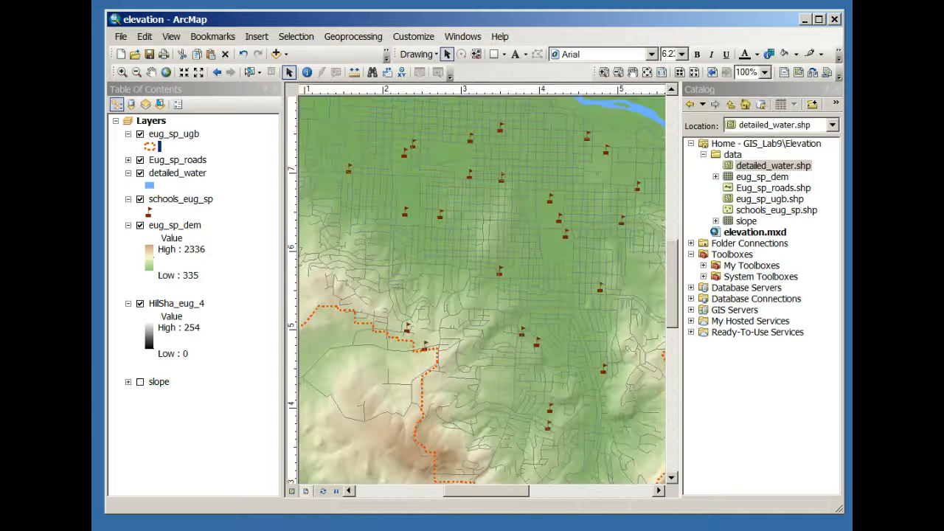
drag(672, 284, 672, 377)
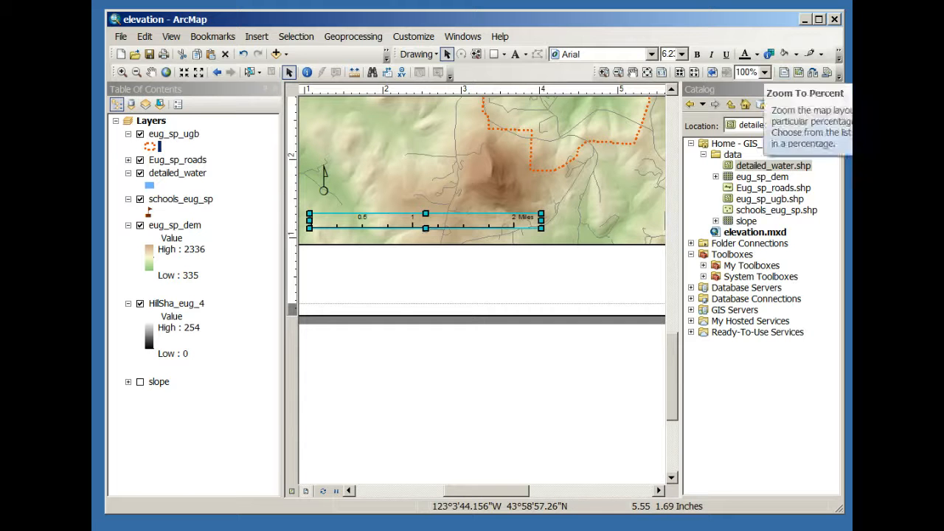
- Set the layout zoom to 75% and narrow the Catalog window to show more of the lower map
click(765, 71)
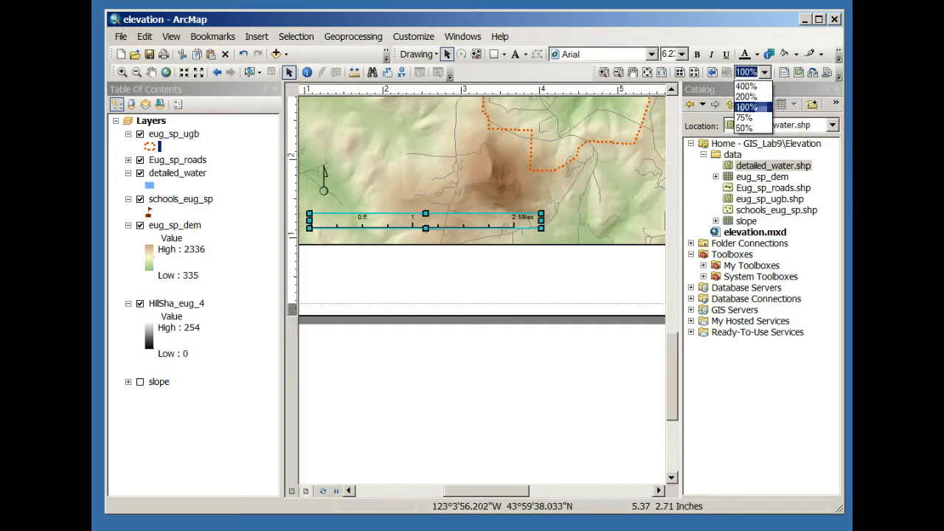
click(749, 112)
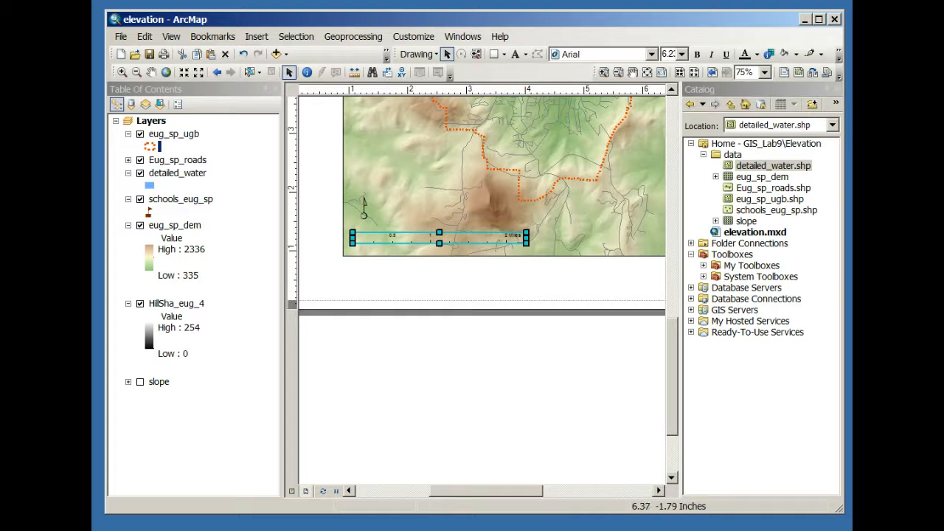
drag(680, 411, 802, 412)
drag(793, 347, 794, 317)
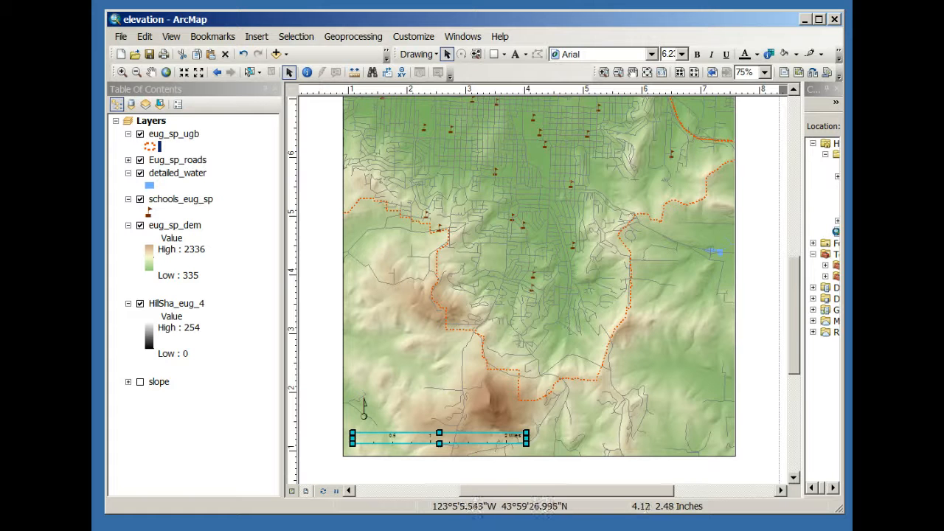
click(257, 36)
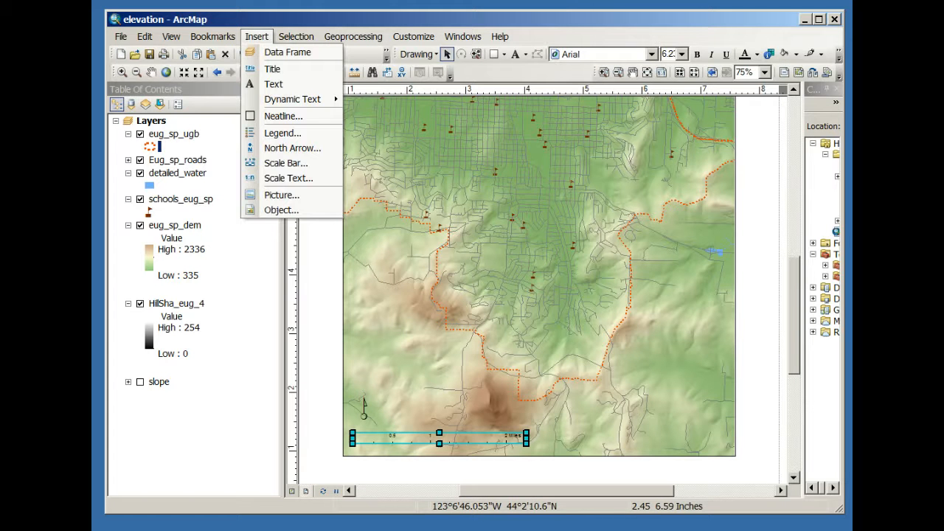
click(283, 133)
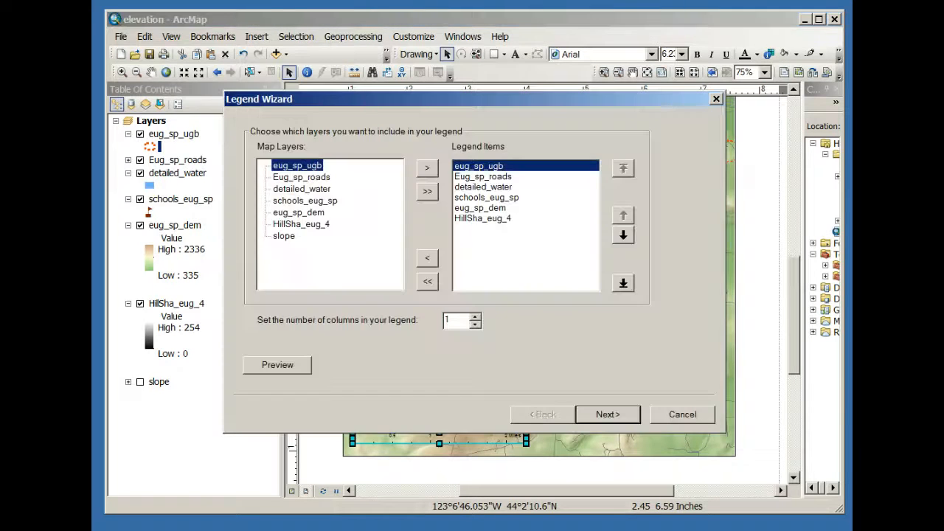
drag(442, 99, 507, 129)
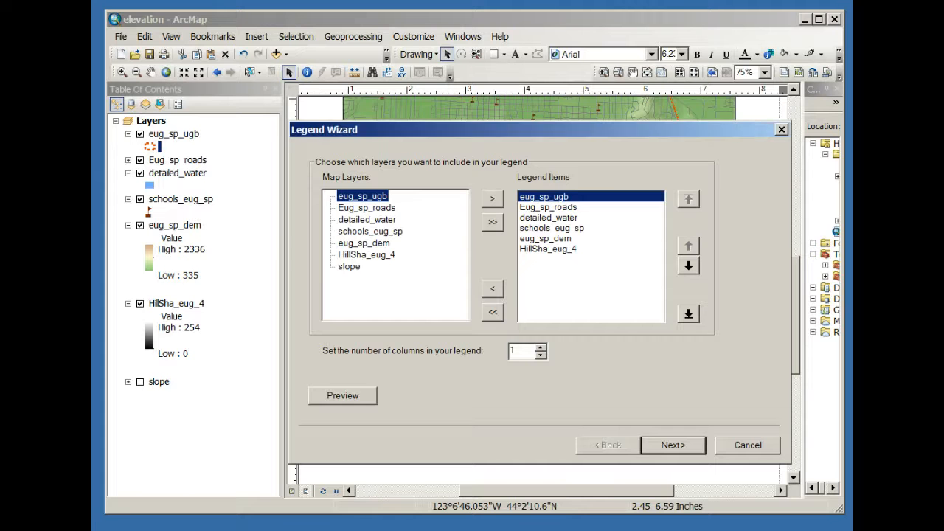
click(748, 446)
- Turn on the slope layer and start a new legend for the layout
click(140, 382)
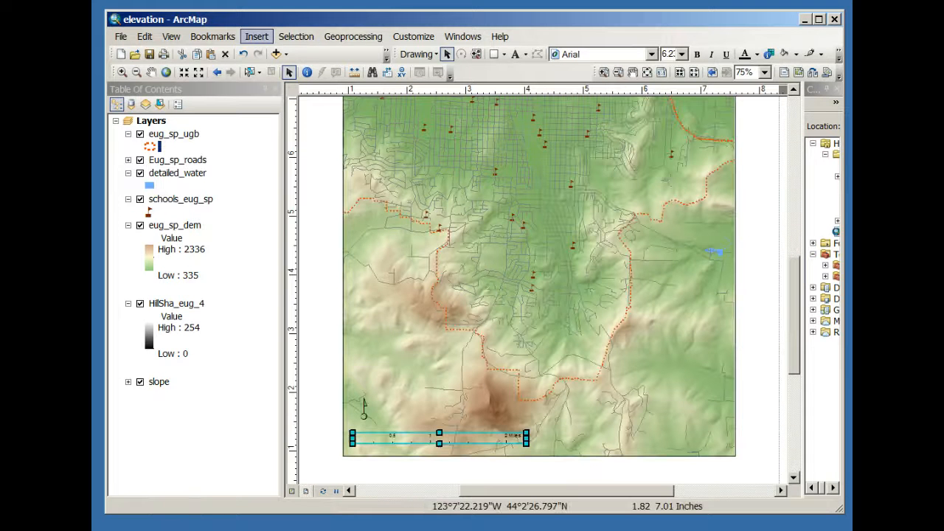
click(257, 36)
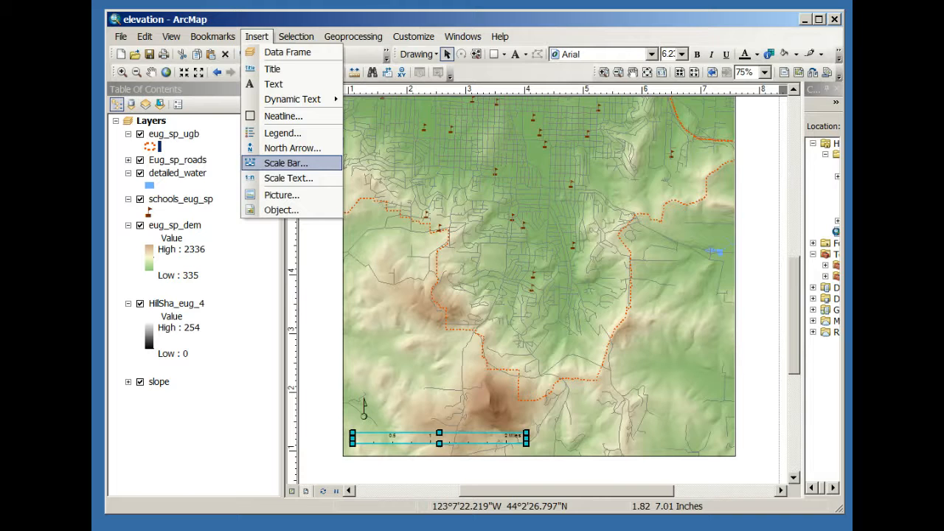
click(282, 133)
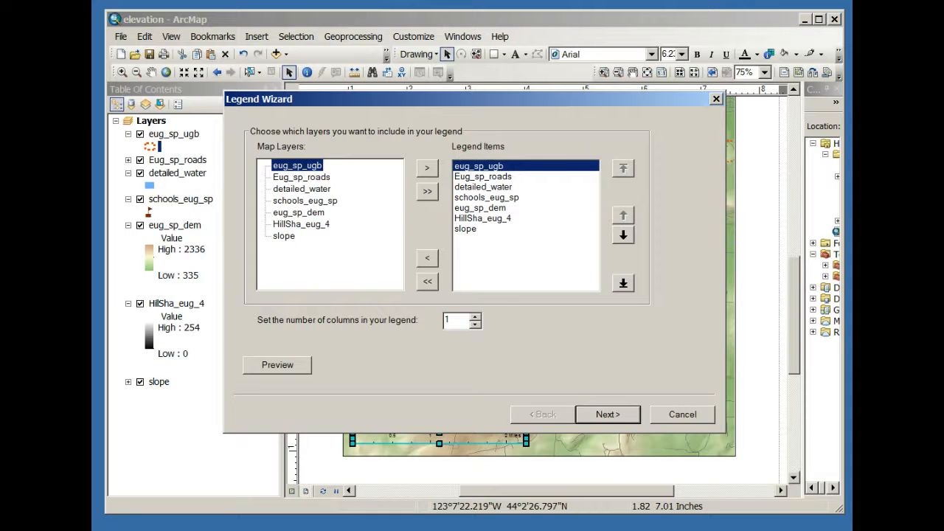
drag(354, 99, 468, 164)
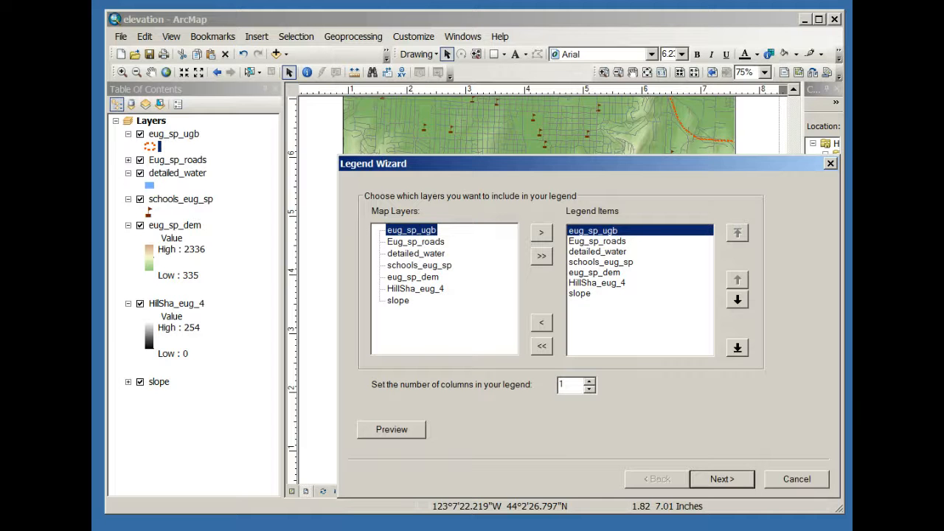
- Remove HillSha_eug_4 and slope from the legend items and accept the remaining layers in one column
click(597, 251)
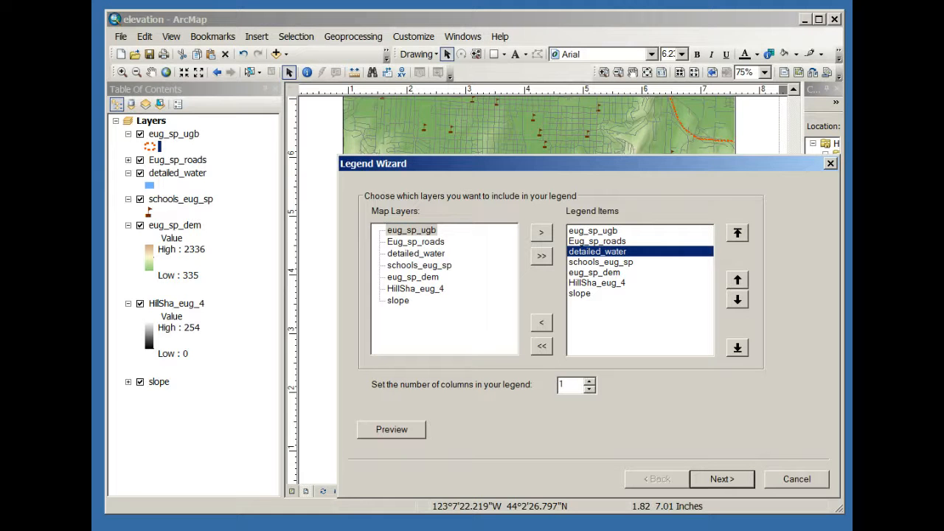
click(600, 262)
click(594, 273)
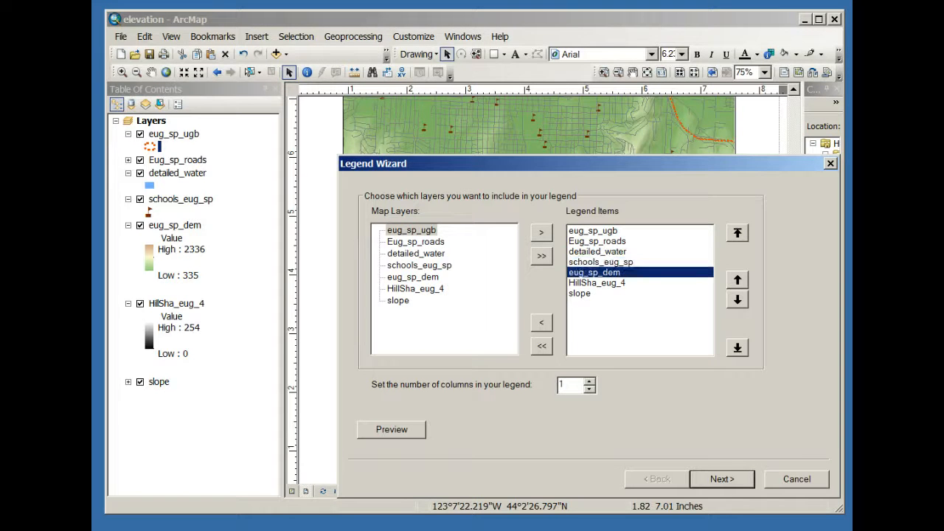
click(596, 283)
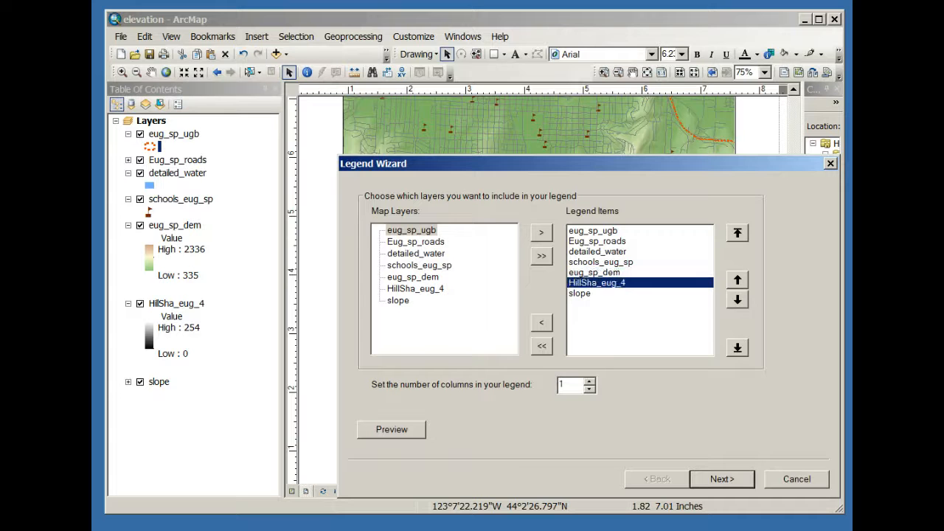
click(540, 322)
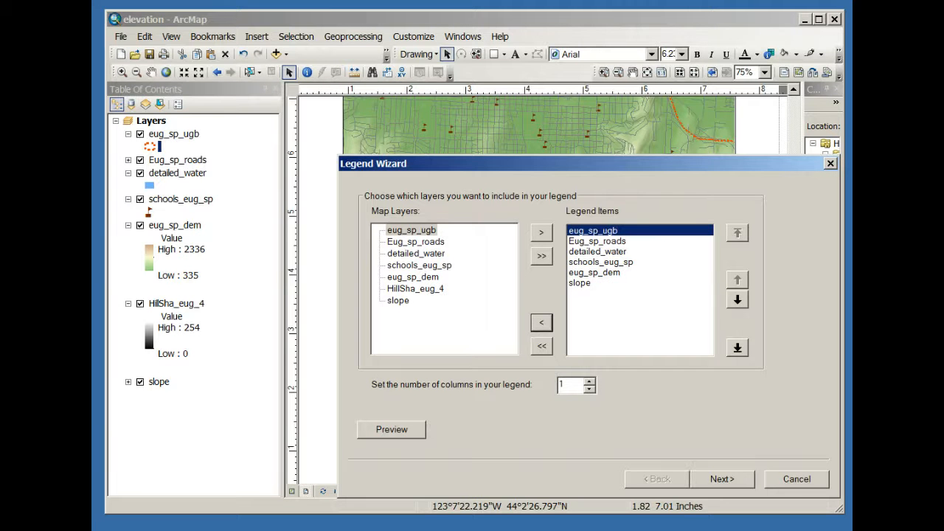
click(580, 283)
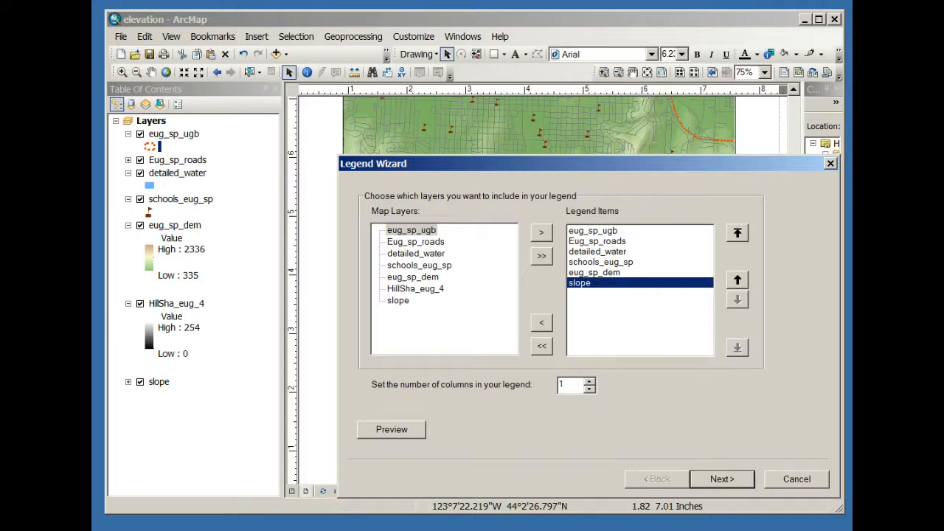
click(541, 323)
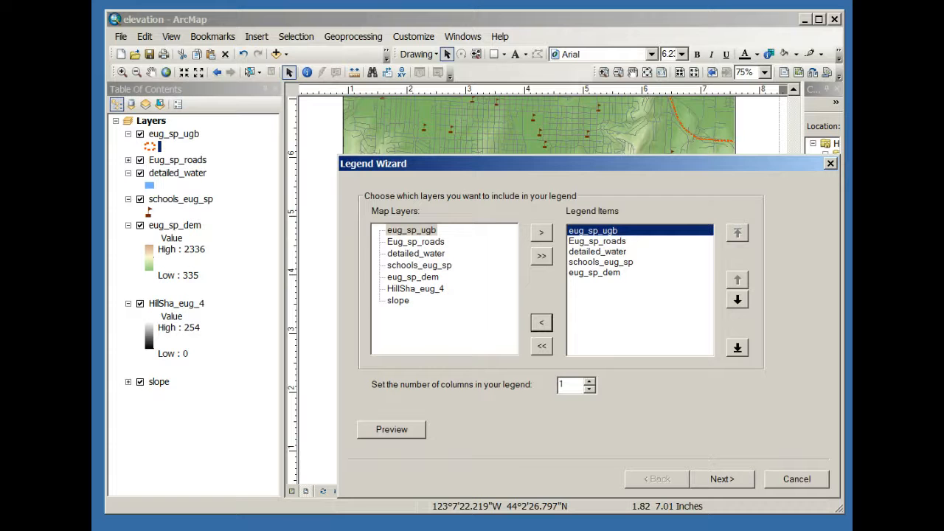
click(597, 241)
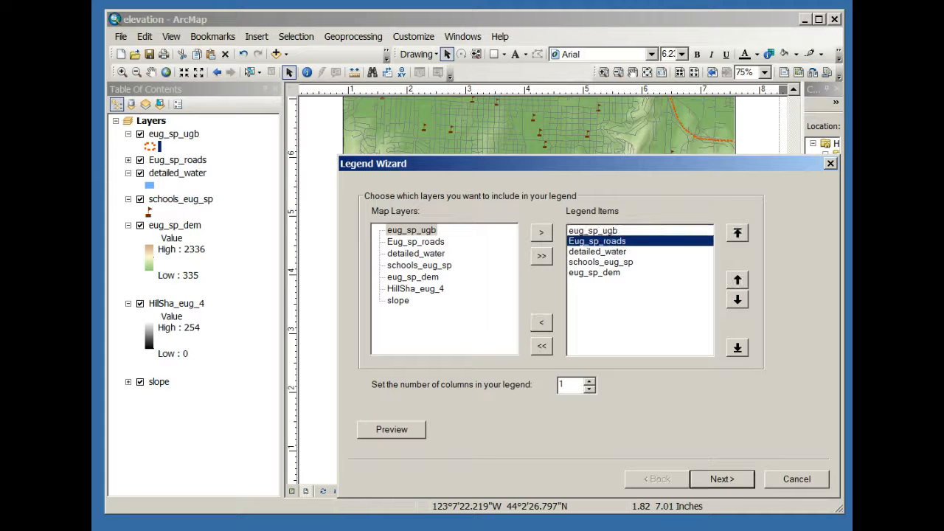
click(722, 479)
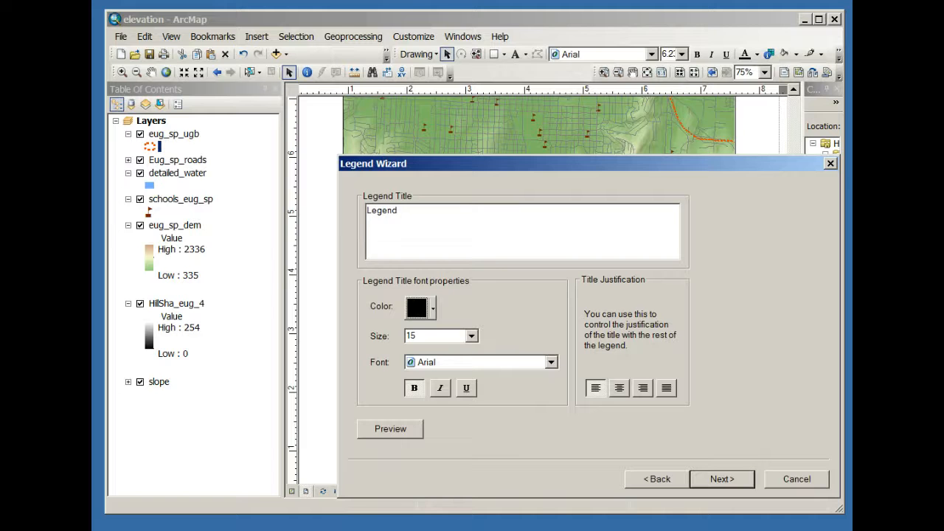
- Clear the legend's title text so the legend has no heading
double_click(382, 210)
key(Delete)
click(722, 479)
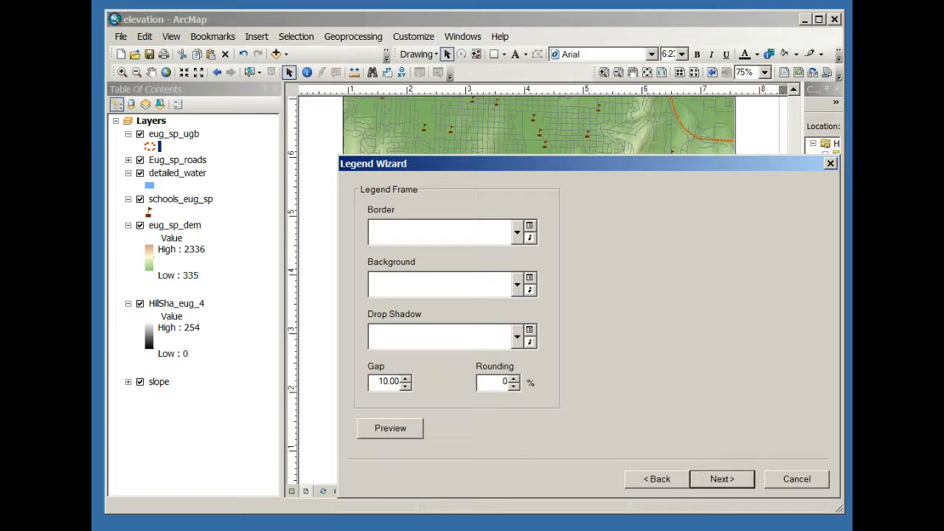
- Give the legend frame a thin black border and a White background
click(517, 232)
click(439, 270)
click(517, 285)
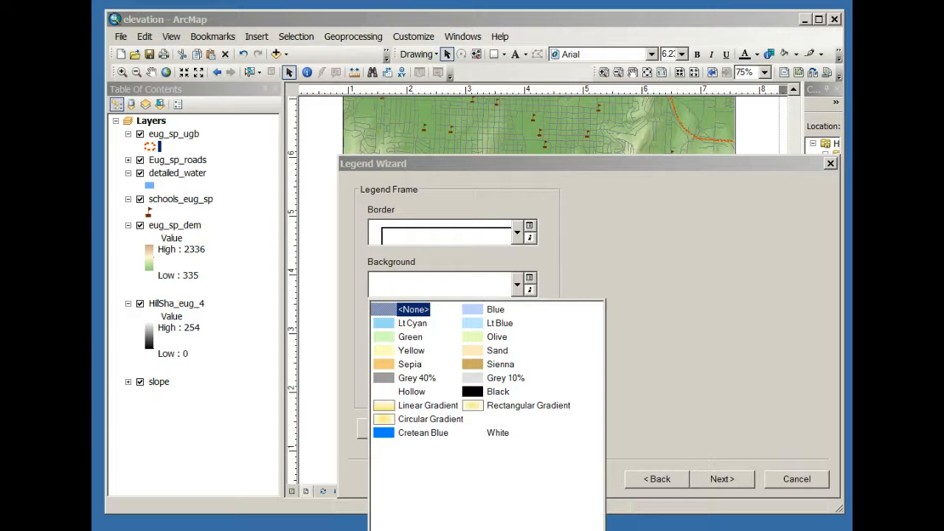
click(498, 433)
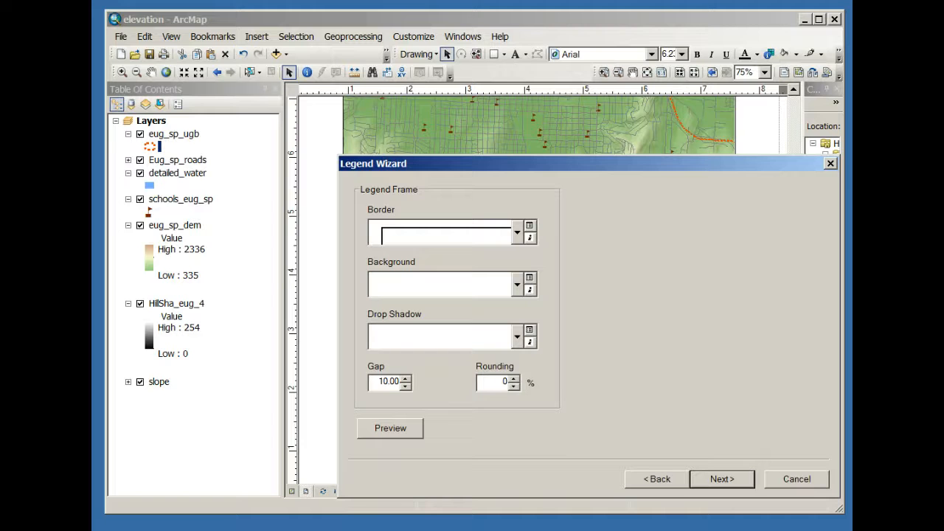
key(Return)
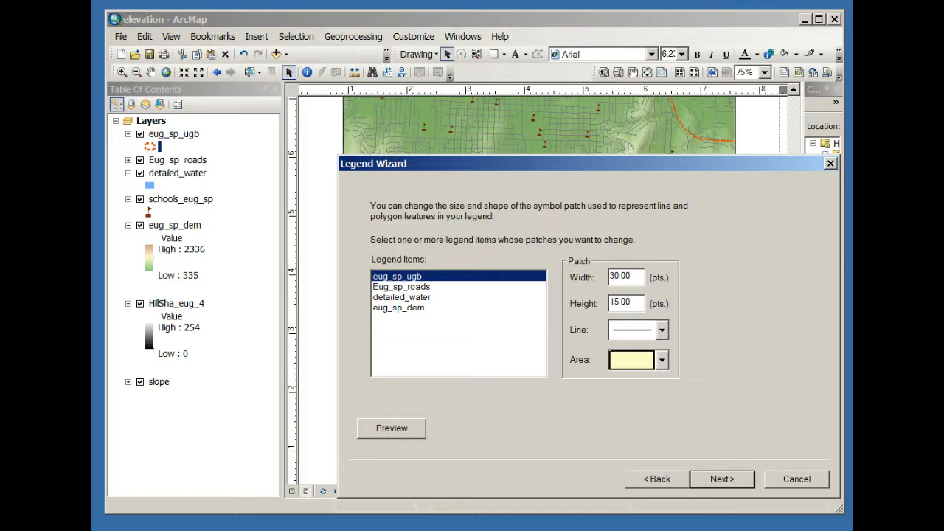
- Finish the legend with the default patch and spacing settings and place it in the map's lower-right corner
key(Return)
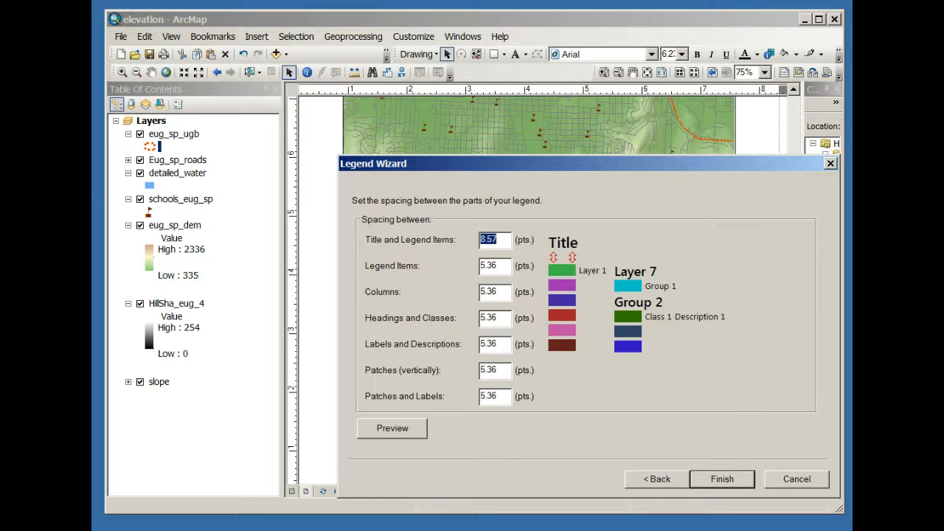
key(Return)
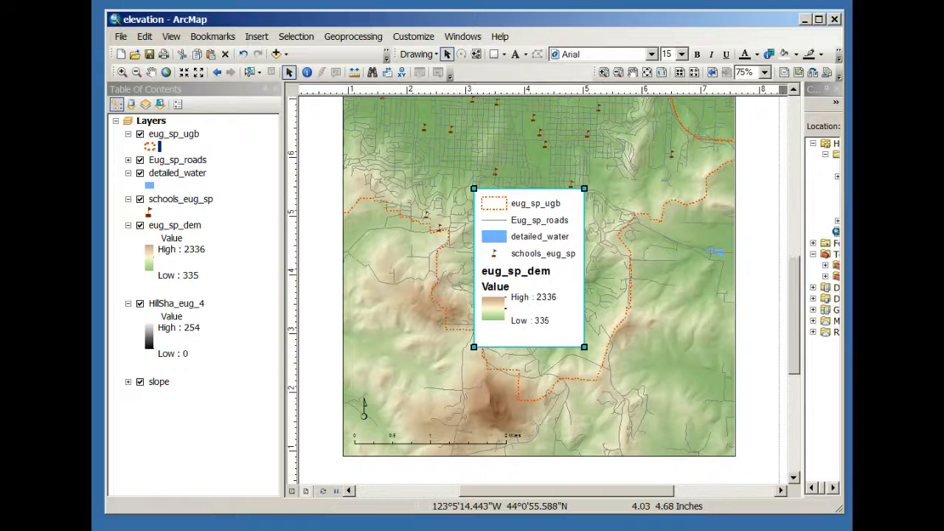
drag(528, 231, 672, 335)
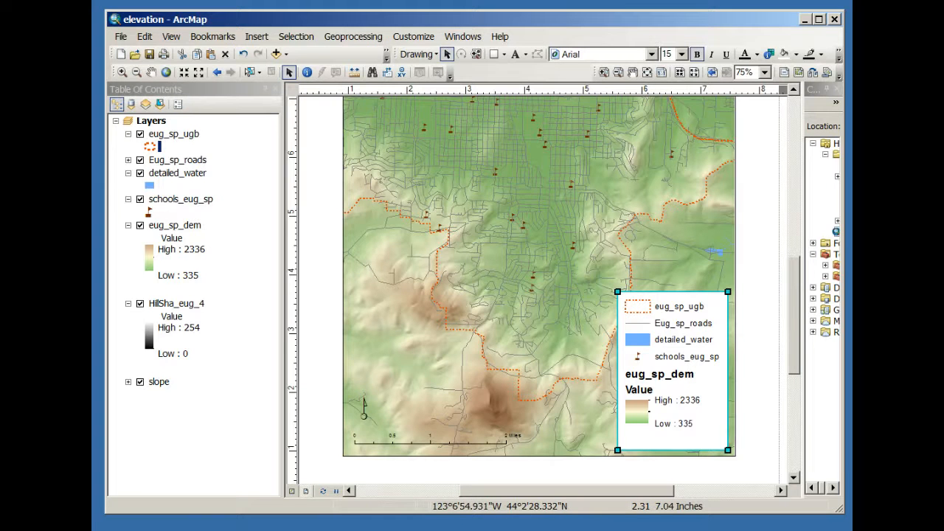
- Rename the eug_sp_ugb layer to Urban Growth Boundary in its layer properties
right_click(184, 134)
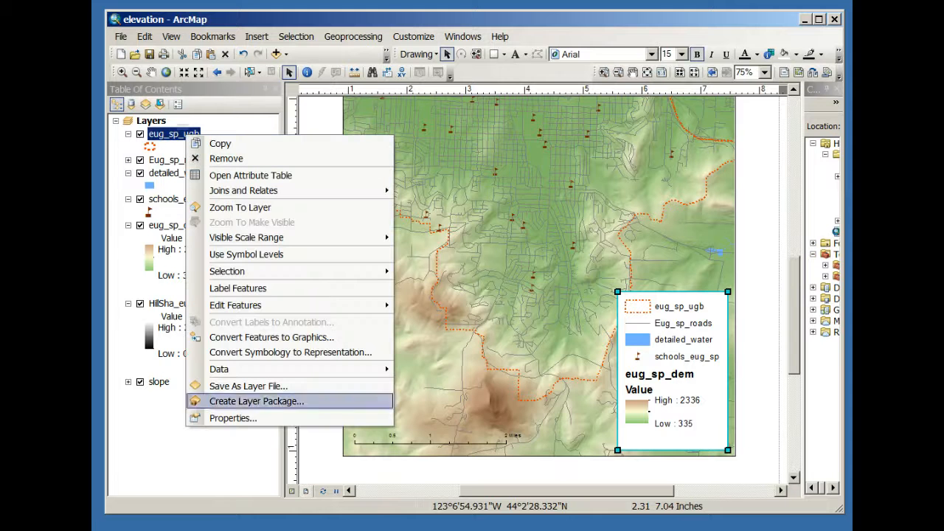
mouse_move(221, 369)
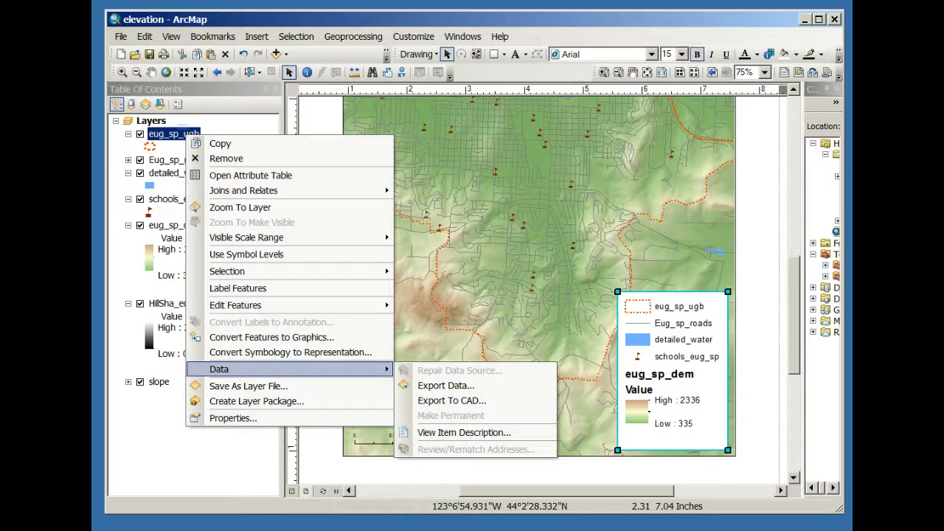
click(230, 418)
click(218, 97)
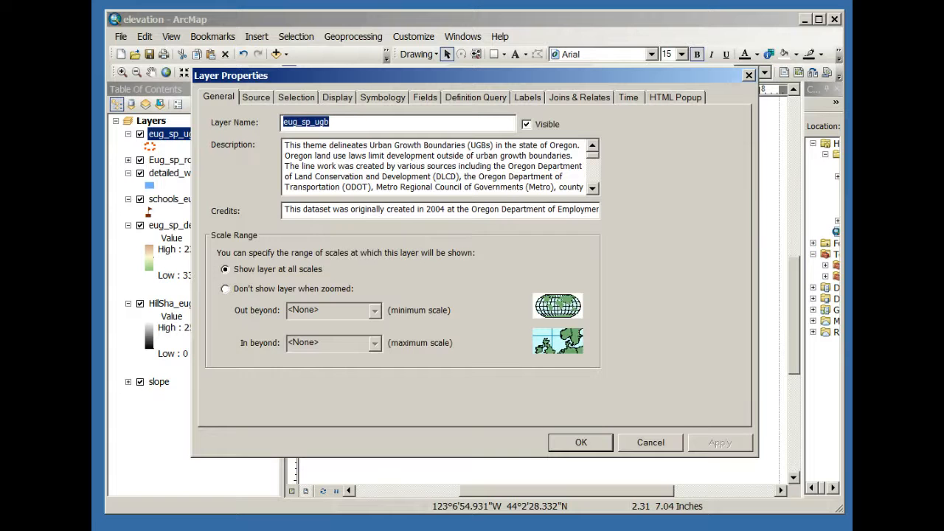
text(Urb)
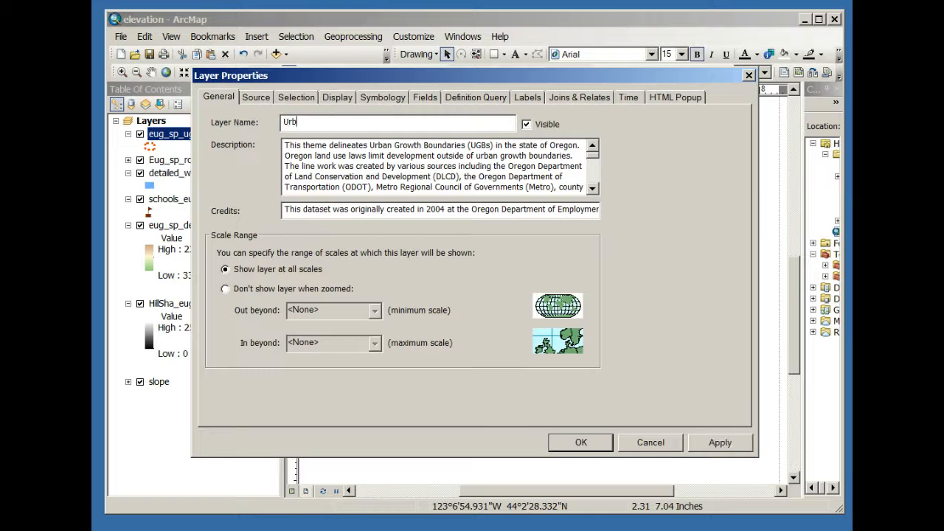
text(an Growth Boundary)
key(Return)
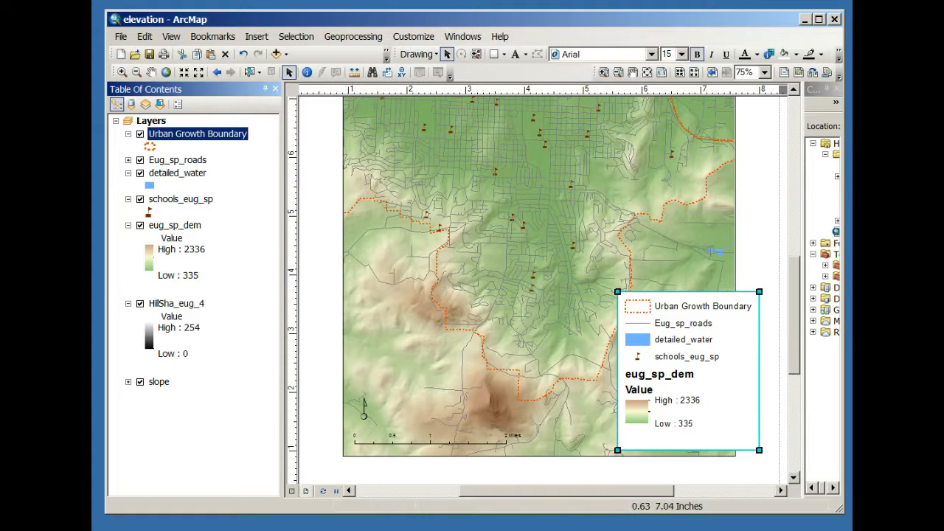
- Check the Urban Growth Boundary layer's source properties for the full path of its shapefile
right_click(202, 134)
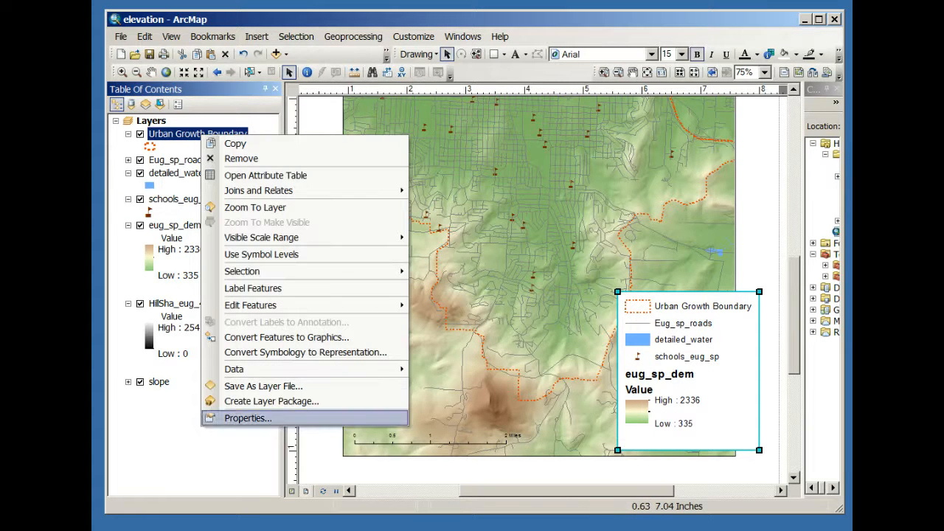
key(Return)
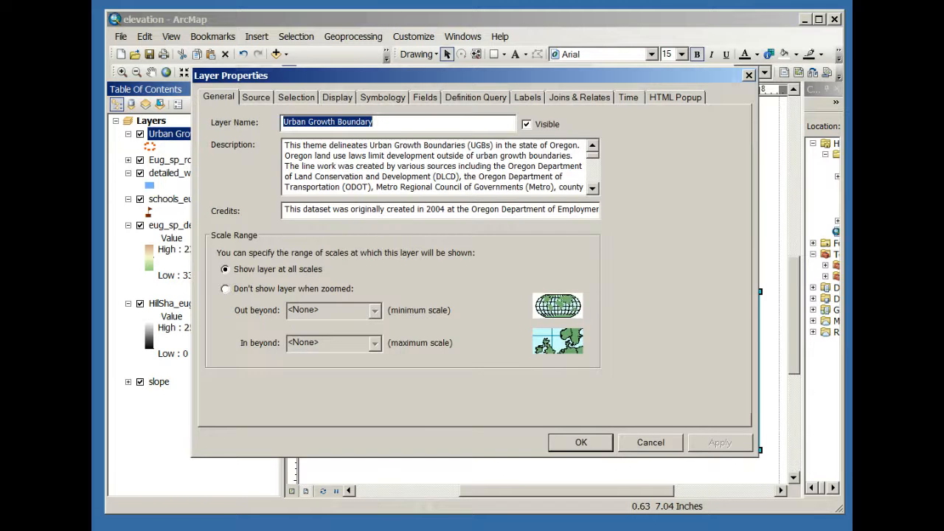
click(256, 97)
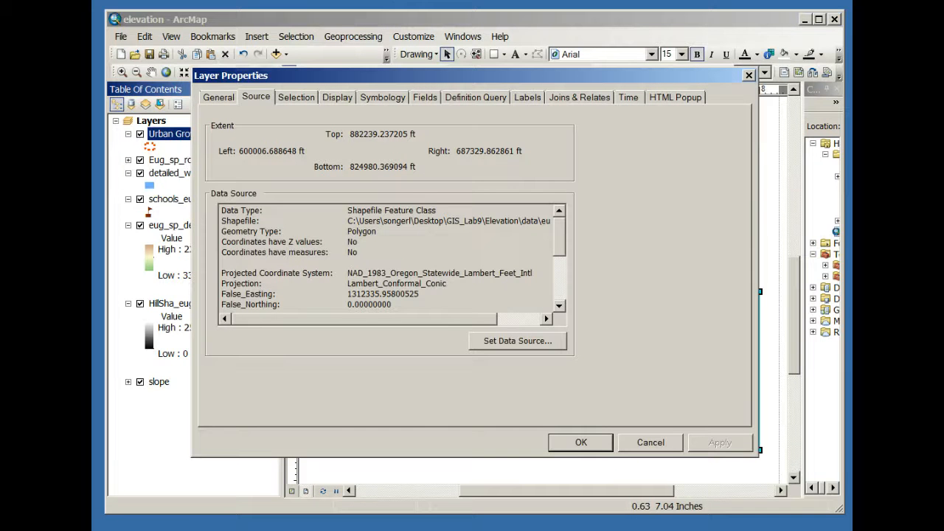
click(519, 319)
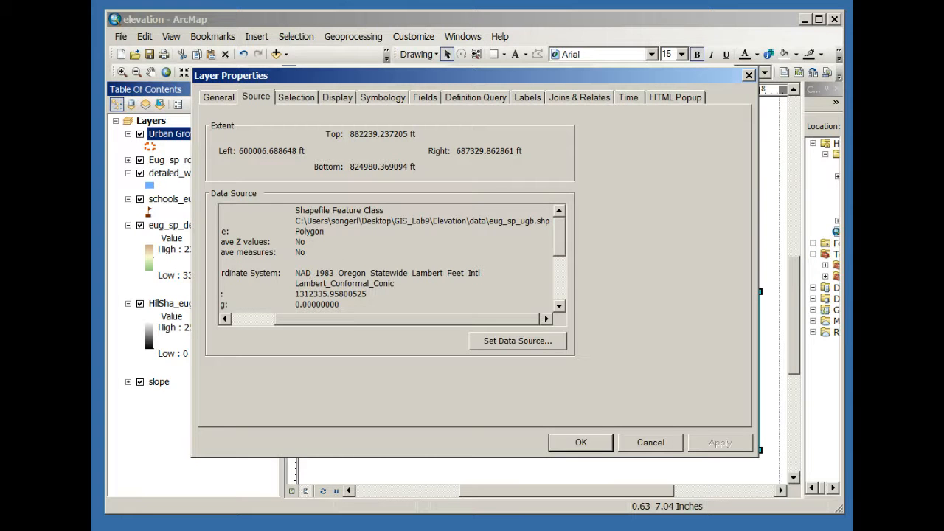
key(Return)
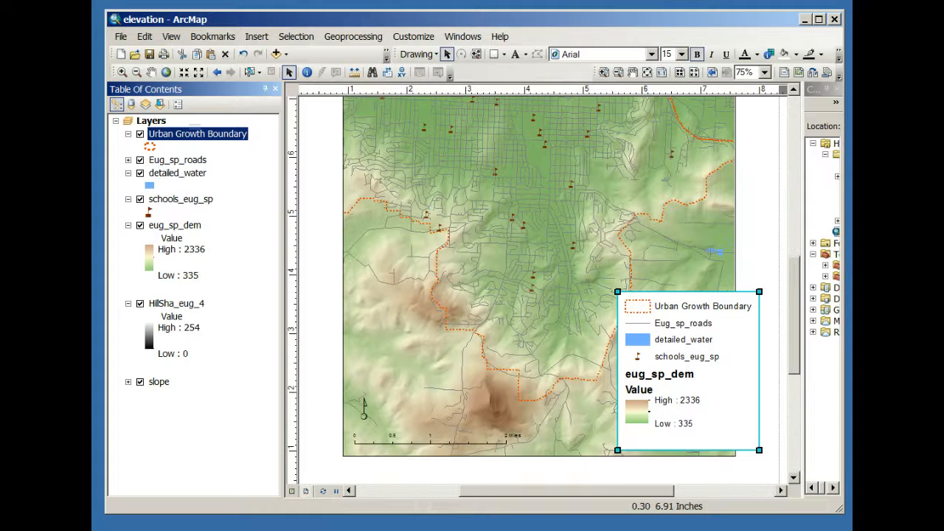
- Rename the Eug_sp_roads layer to Roads and the detailed_water layer to Water
click(178, 160)
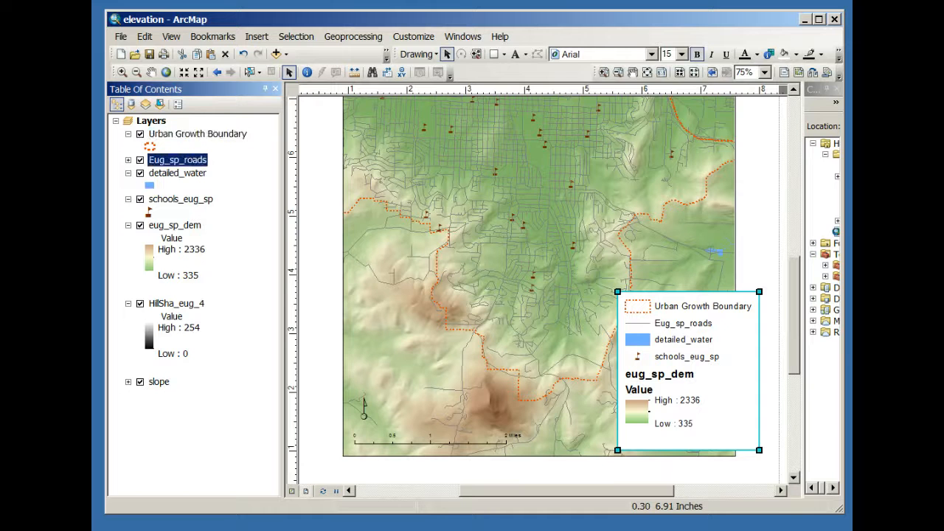
key(F2)
text(Roads)
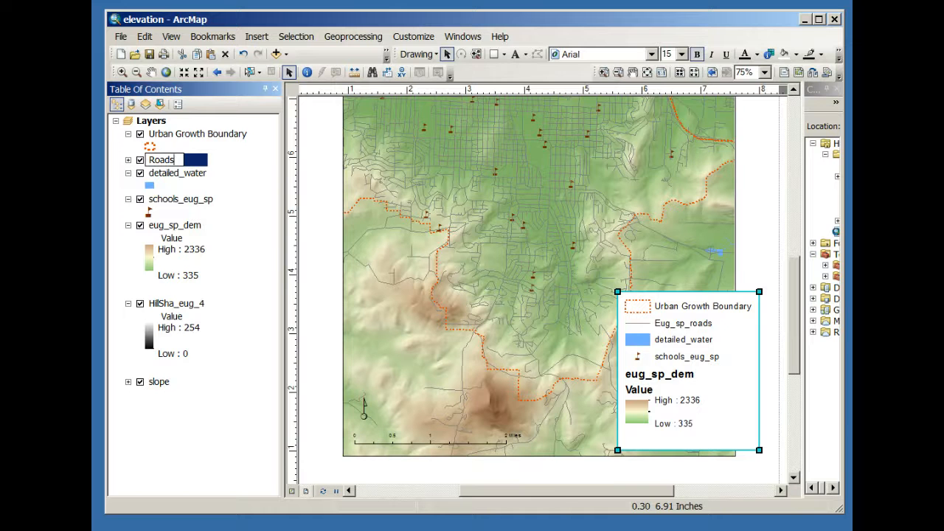
key(Return)
click(177, 173)
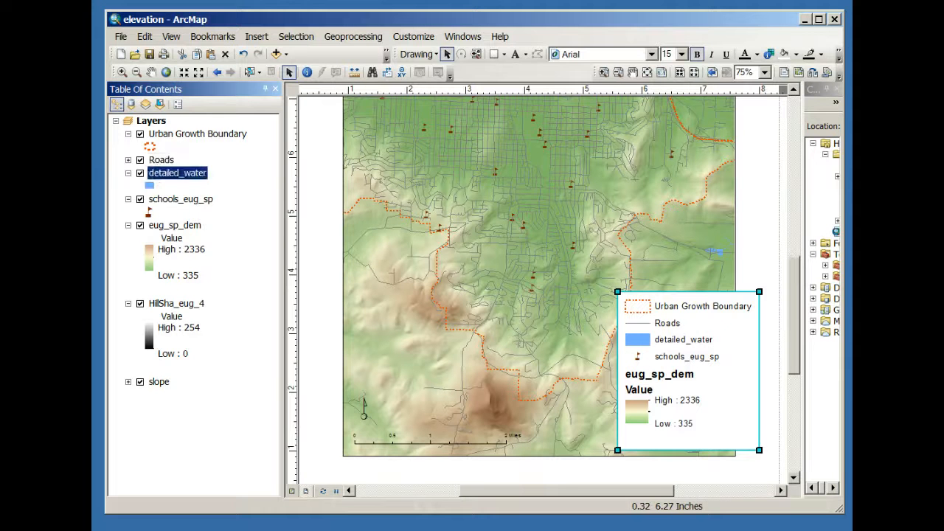
key(F2)
text(Water)
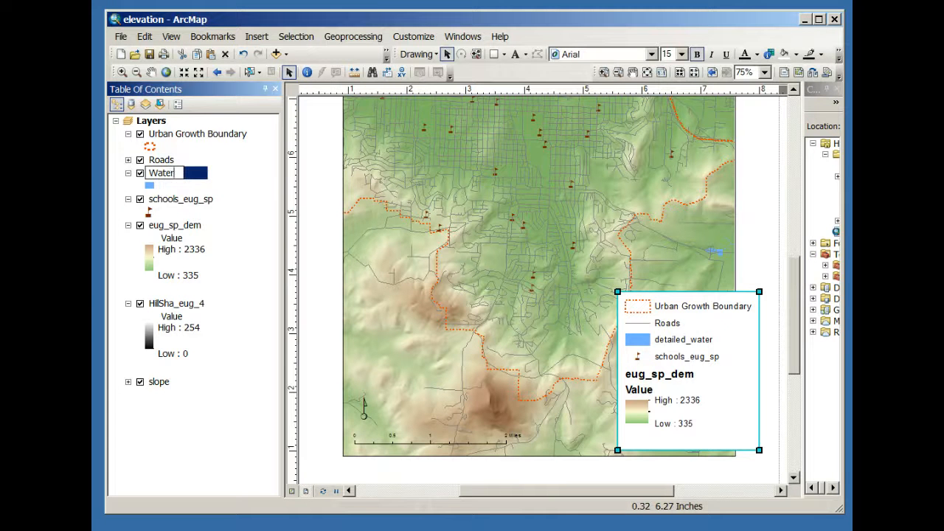
key(Return)
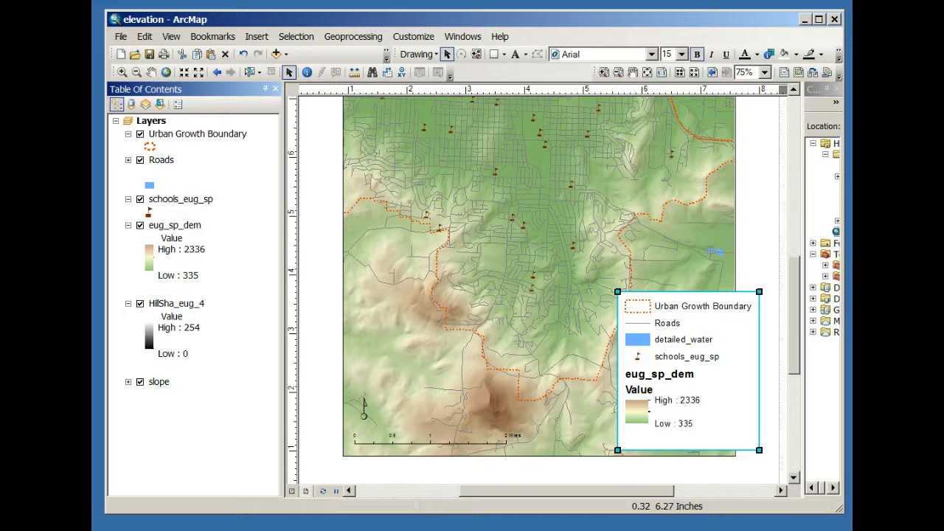
- Rename the schools_eug_sp layer to Schools
click(181, 199)
key(F2)
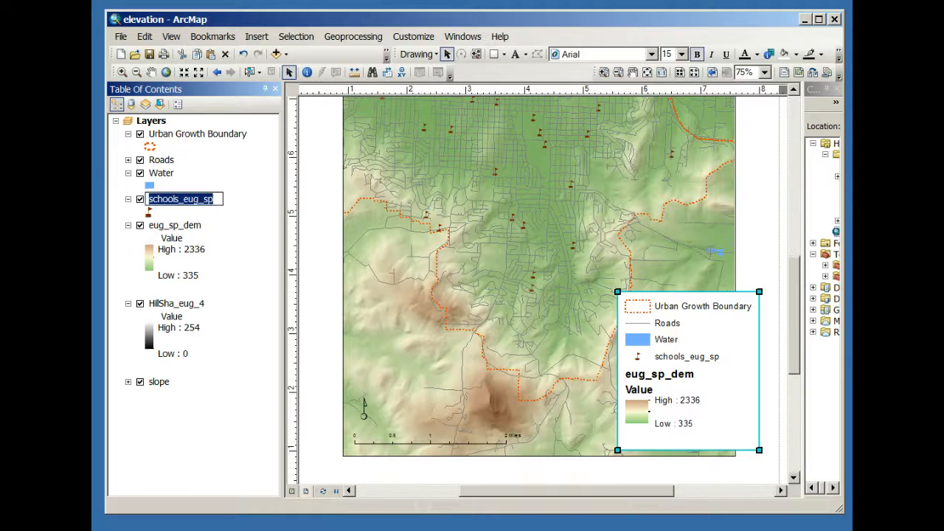
text(Schools)
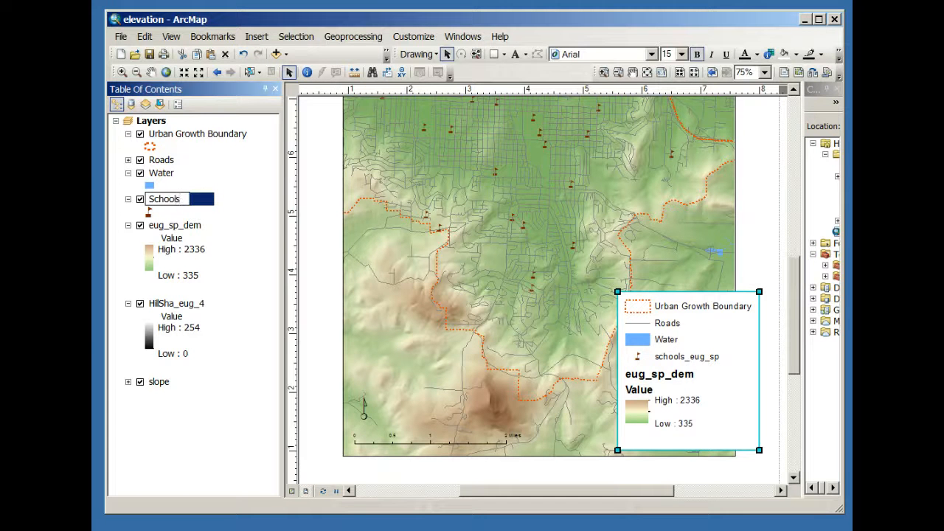
key(Return)
- Rename the eug_sp_dem layer to Elevation - Feet so its name includes the unit
click(175, 225)
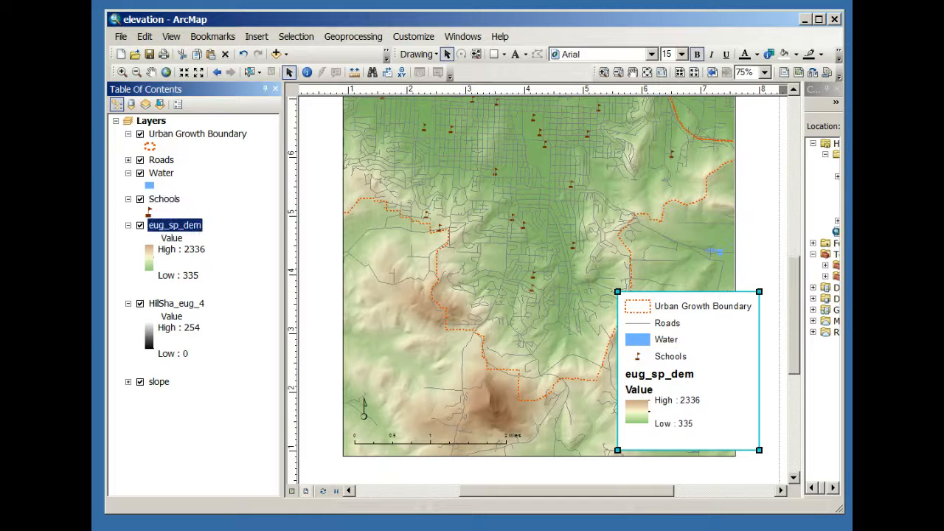
key(F2)
text(Elevation)
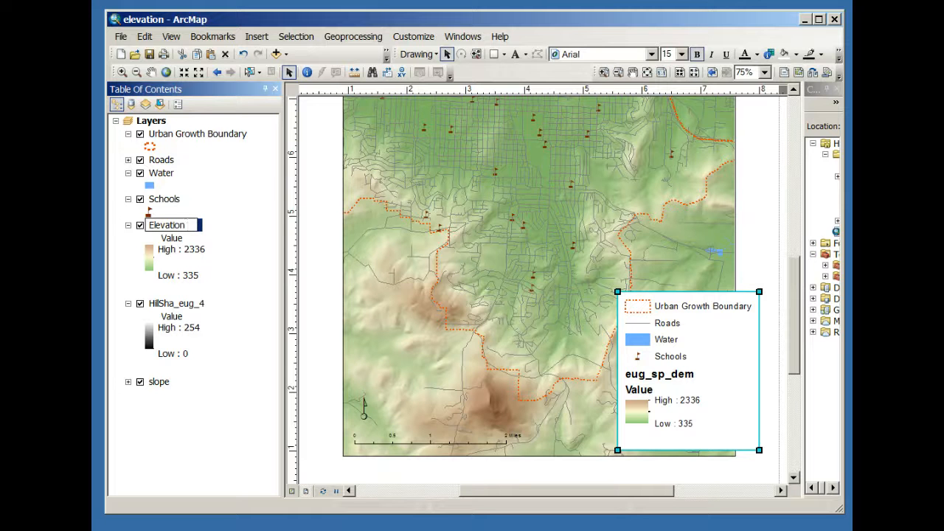
text( _)
key(BackSpace)
text(- Feet)
key(Return)
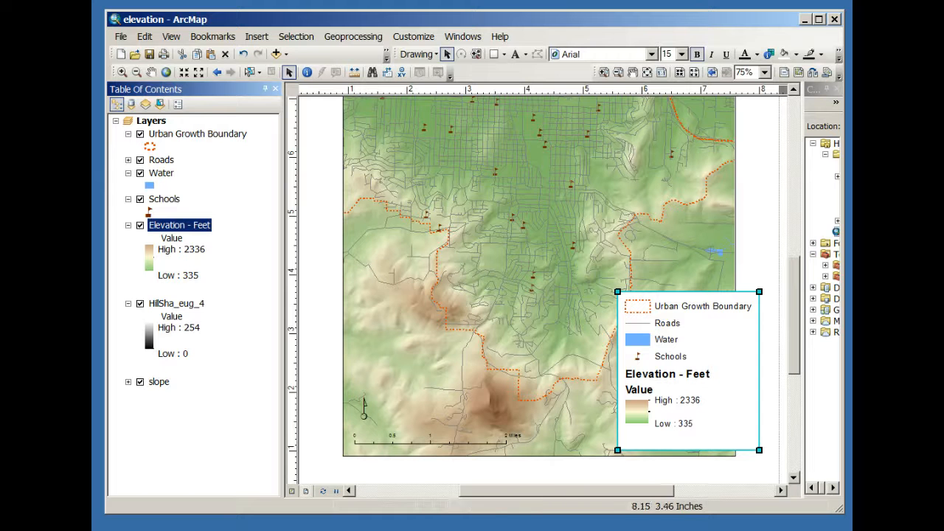
- Shrink the legend and position it just inside the map frame's lower-right corner
drag(759, 292, 682, 382)
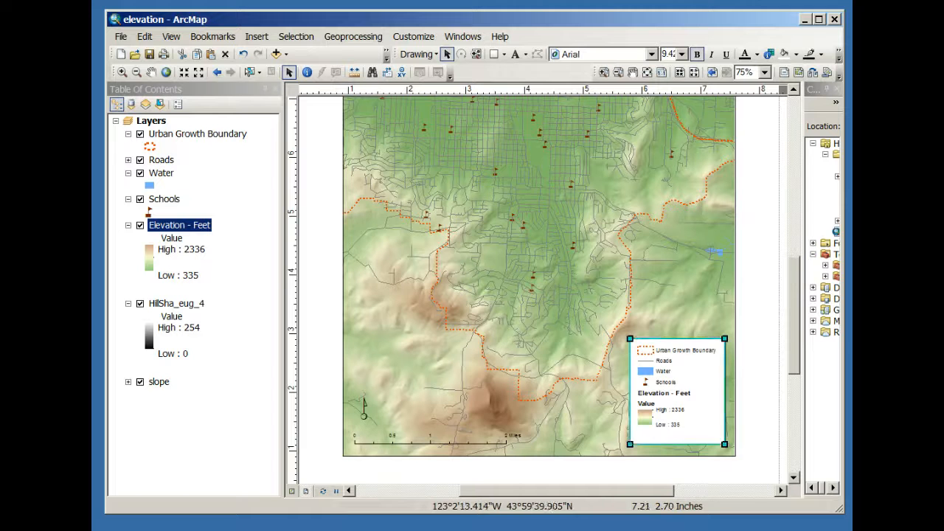
drag(724, 339, 713, 351)
drag(682, 407, 690, 409)
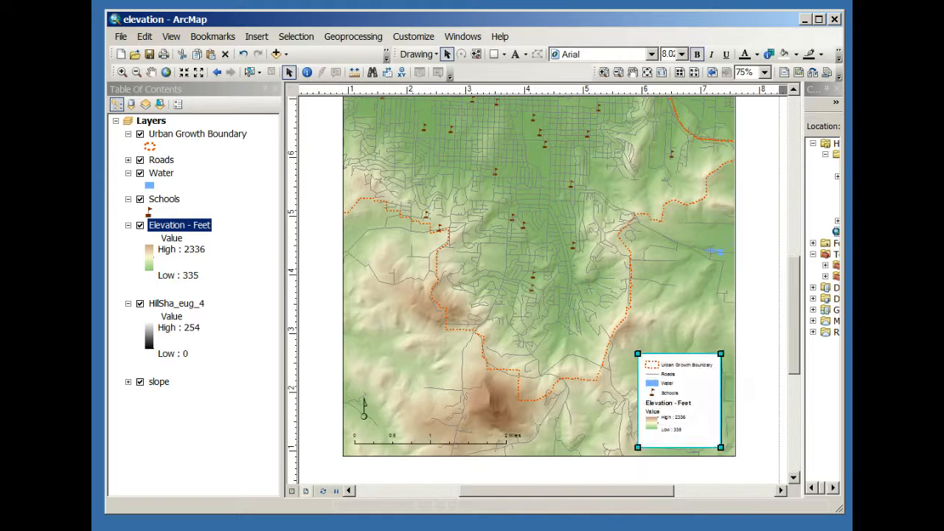
- Turn off the visibility of the slope layer
click(722, 491)
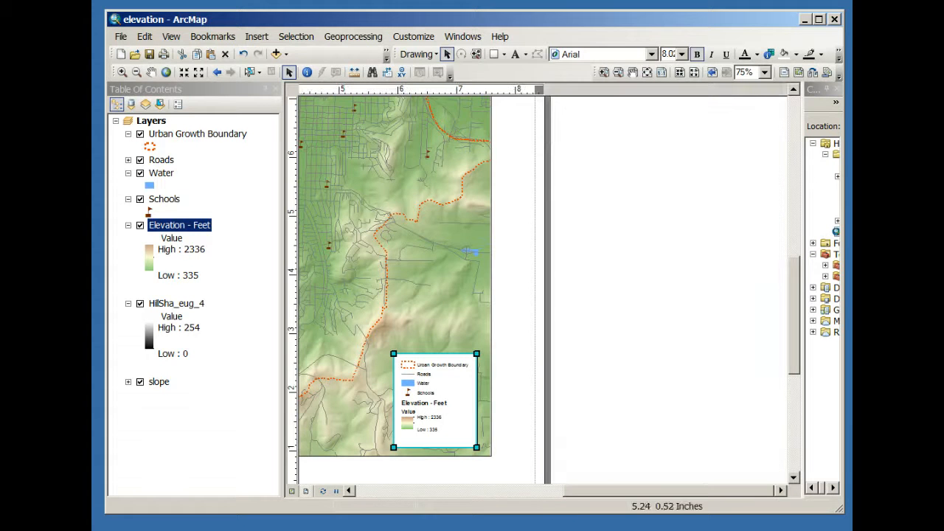
click(350, 491)
click(350, 491)
click(349, 491)
click(350, 491)
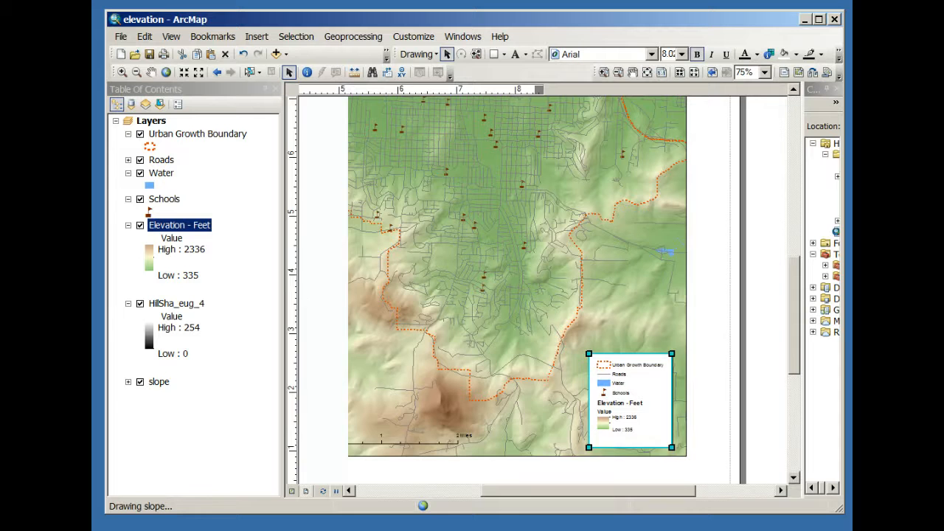
click(140, 382)
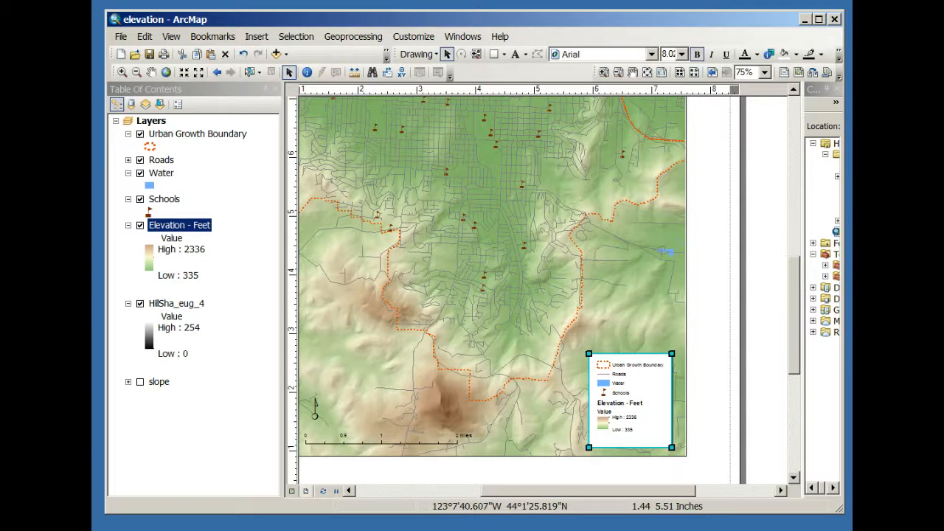
- Clear the Value heading under the Elevation - Feet layer
click(172, 238)
click(172, 238)
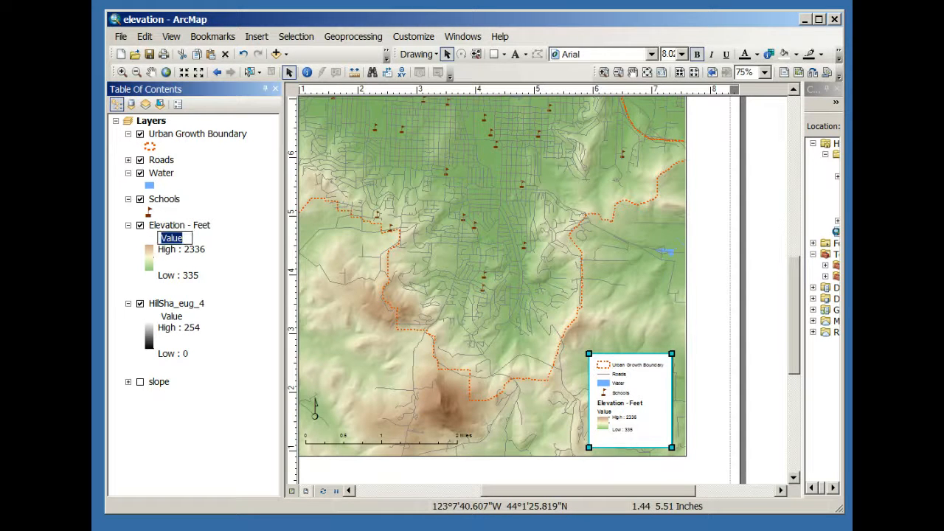
key(BackSpace)
key(Return)
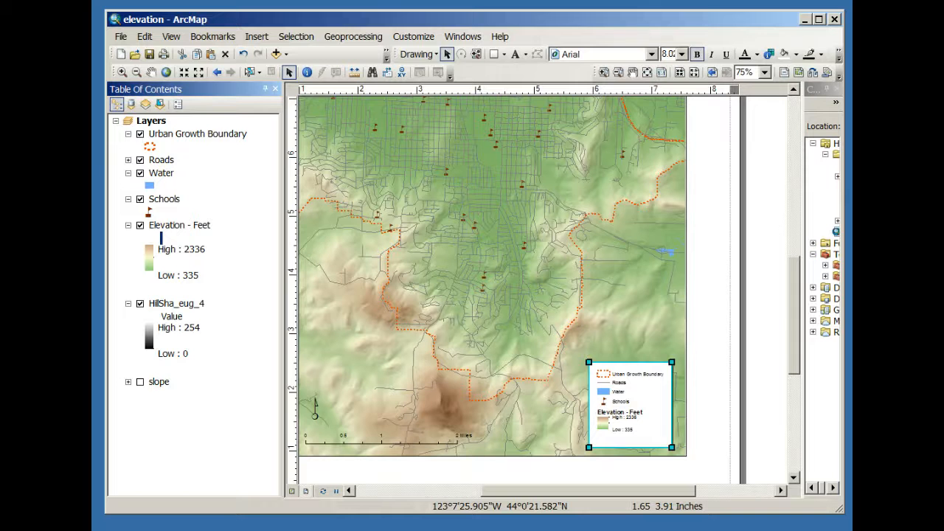
- Remove the "High :" prefix from the elevation ramp's upper label, leaving only 2336
click(181, 249)
click(181, 249)
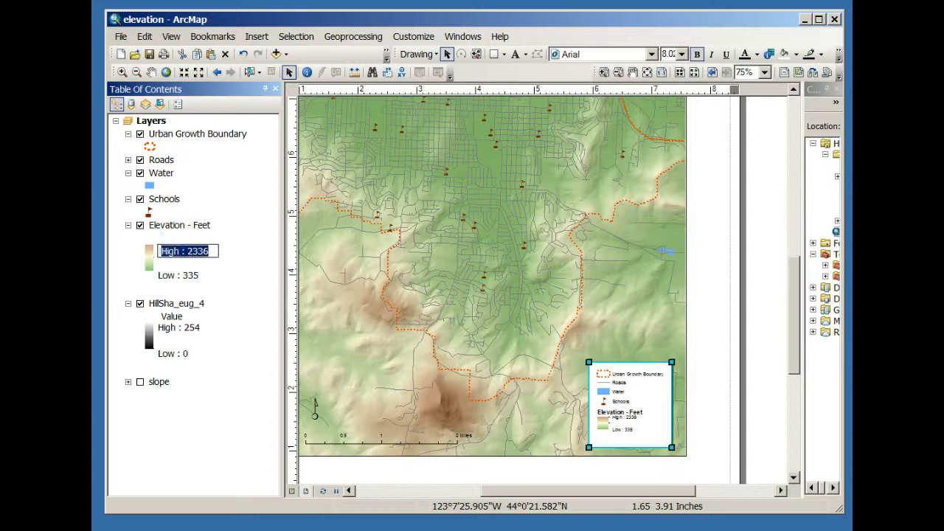
click(188, 251)
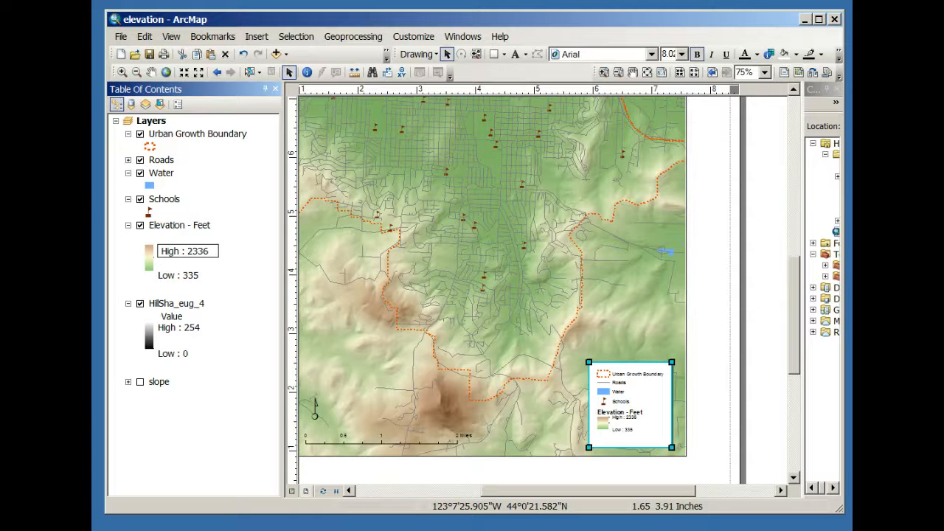
drag(186, 251, 161, 250)
key(Delete)
key(Return)
- Remove the "Low :" prefix from the elevation ramp's lower label, leaving only 335
click(177, 275)
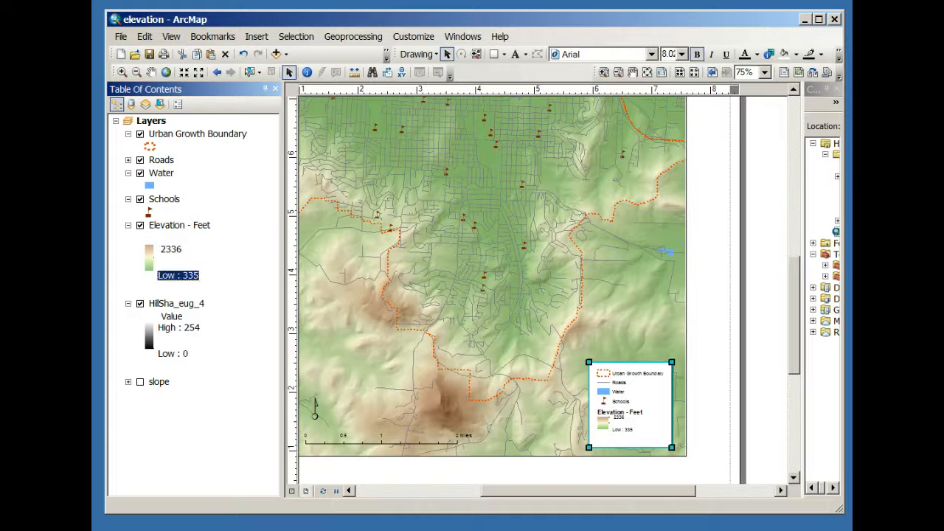
click(177, 275)
drag(185, 284, 160, 284)
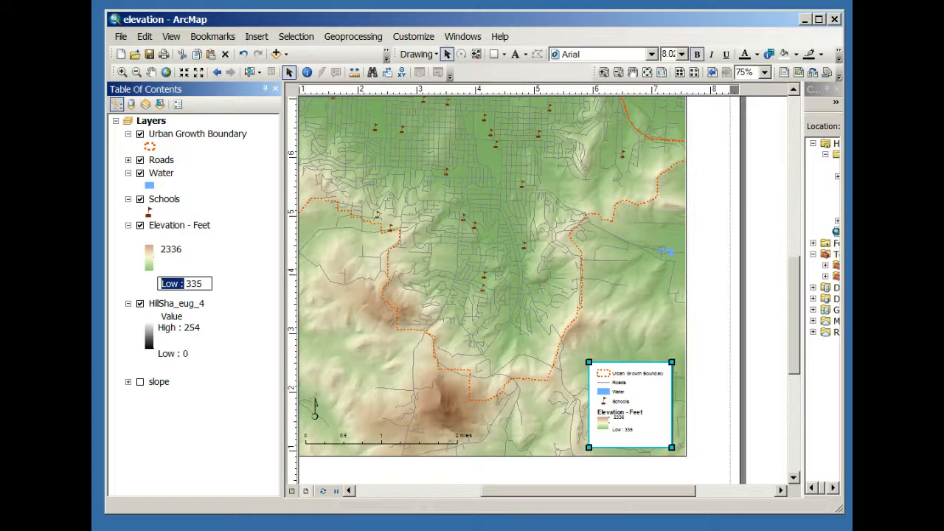
key(Delete)
key(Return)
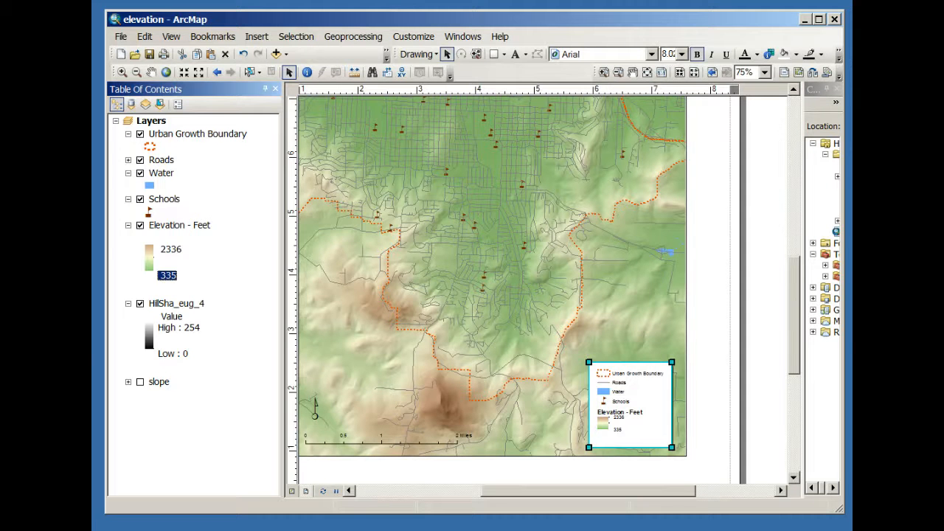
- Turn the stretch inversion off and back on in the Elevation - Feet layer's symbology, apply the settings and deselect the legend
right_click(175, 225)
click(221, 423)
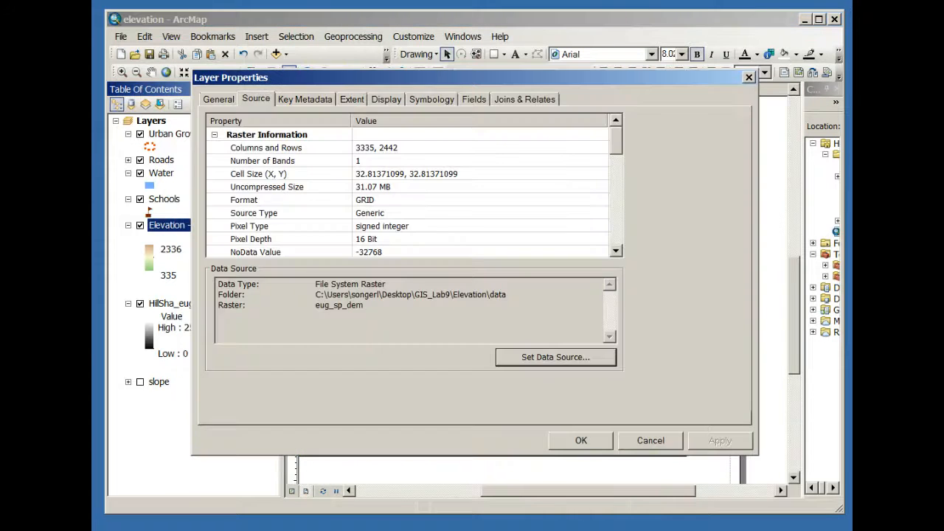
click(431, 99)
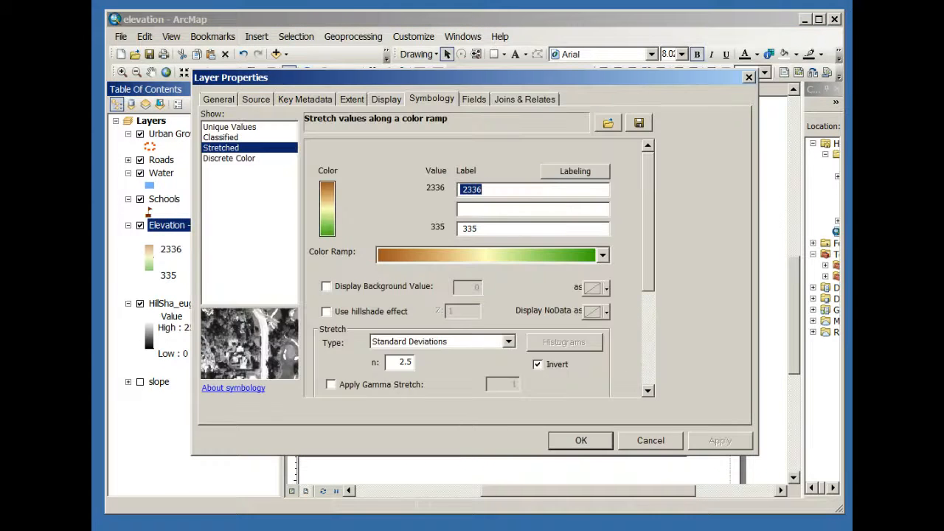
click(483, 189)
click(537, 364)
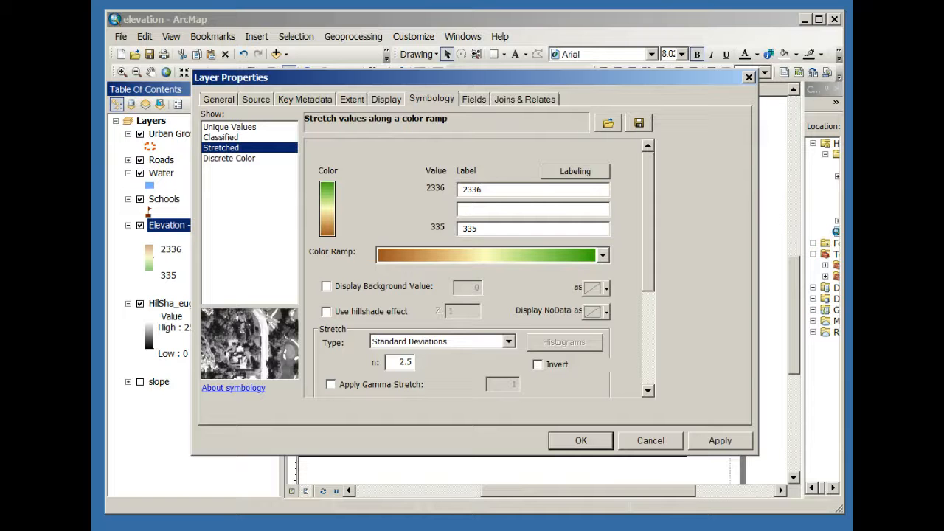
click(538, 364)
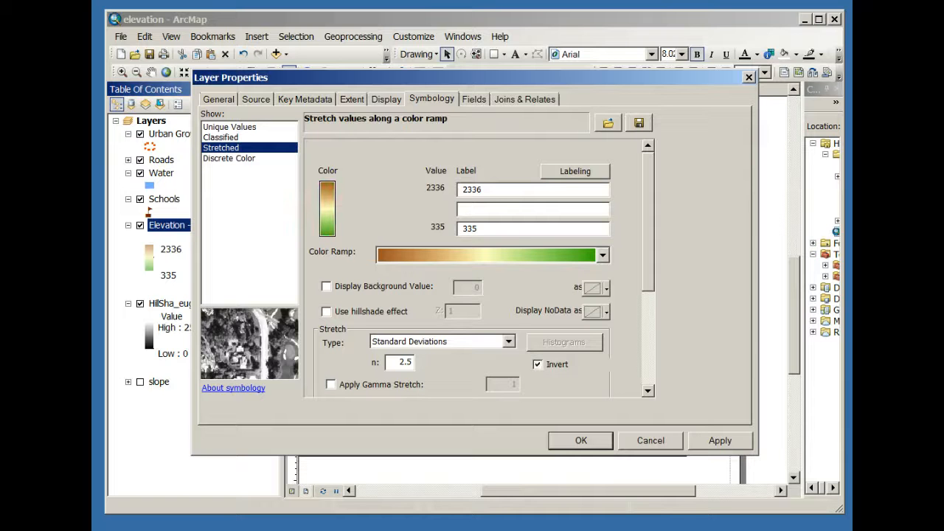
click(580, 440)
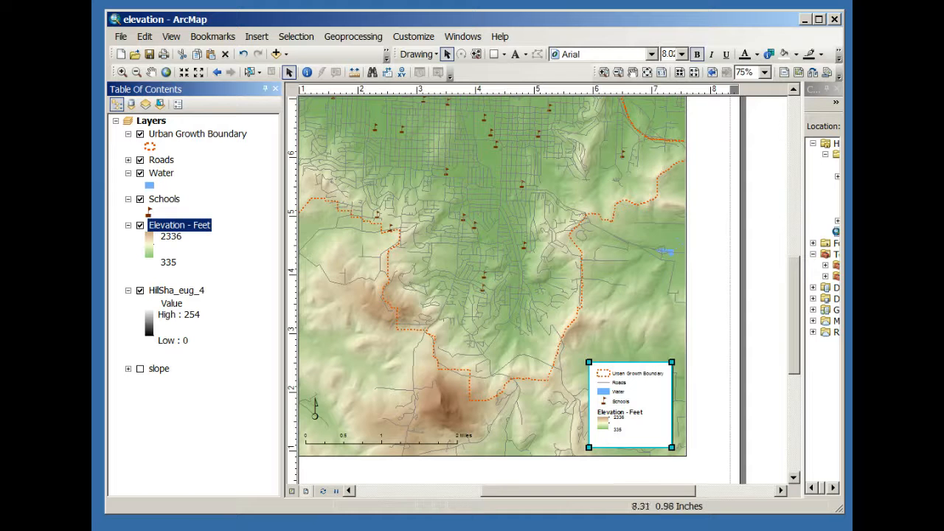
click(711, 457)
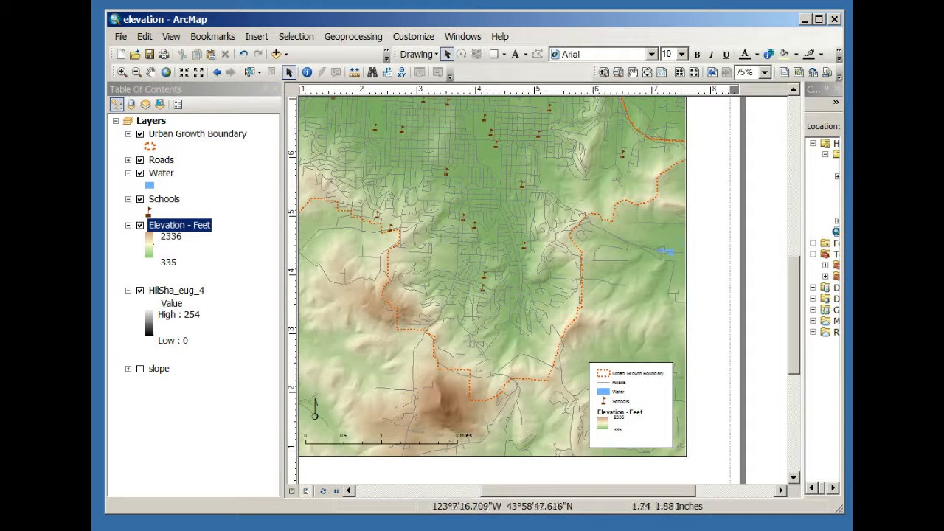
- Insert a dynamic Coordinate System text element and move it over the lower part of the map
drag(794, 327, 794, 348)
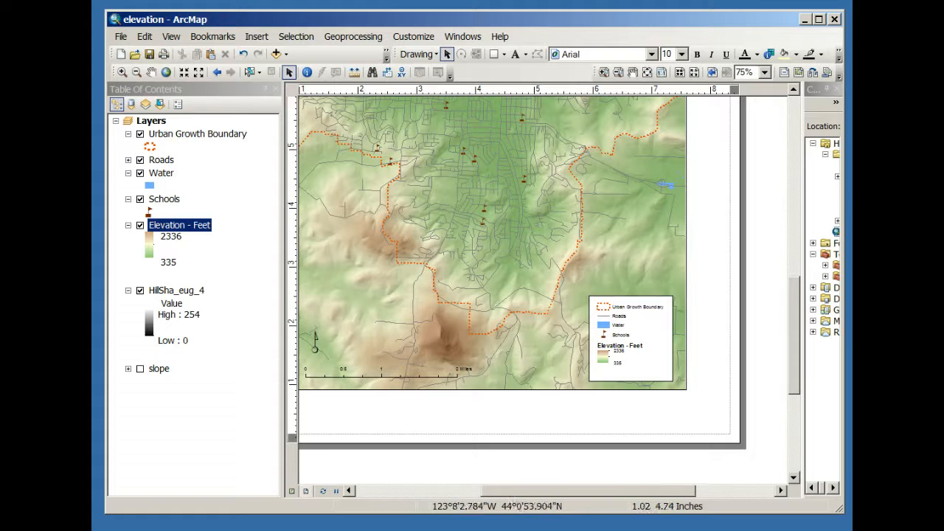
click(257, 37)
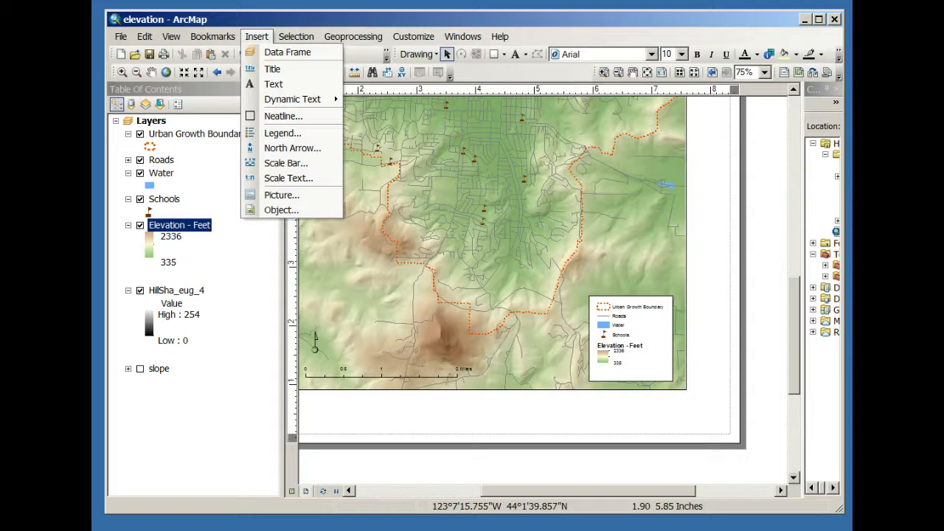
mouse_move(292, 99)
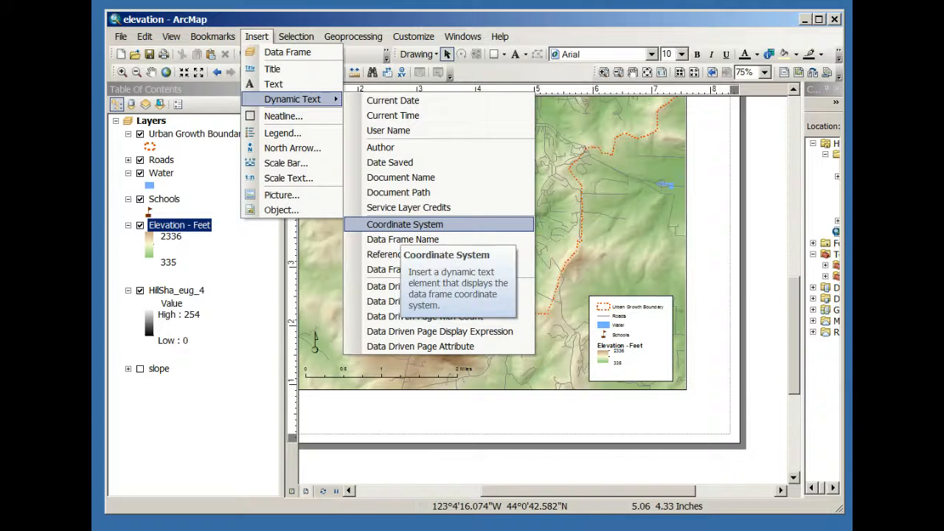
click(404, 225)
drag(747, 324, 561, 355)
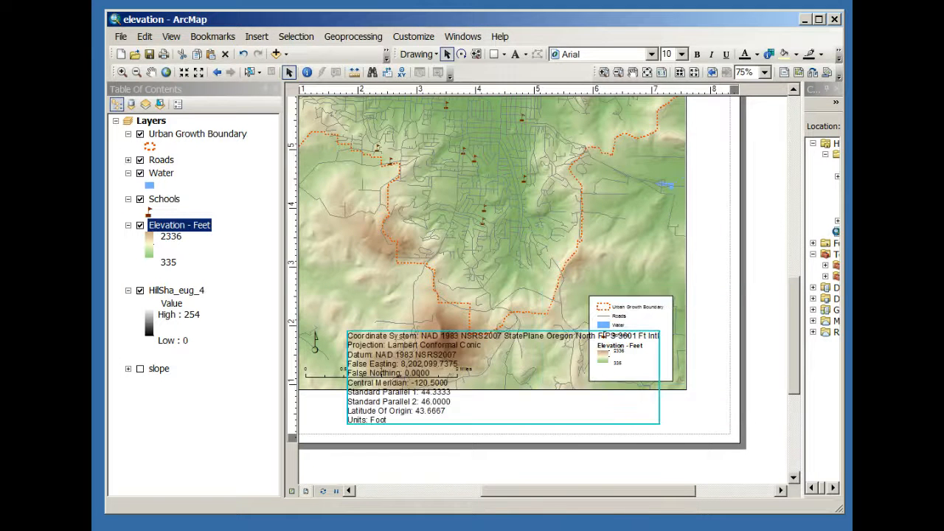
- Inspect the coordinate system text's properties and delete the text element from the layout
double_click(454, 370)
click(402, 227)
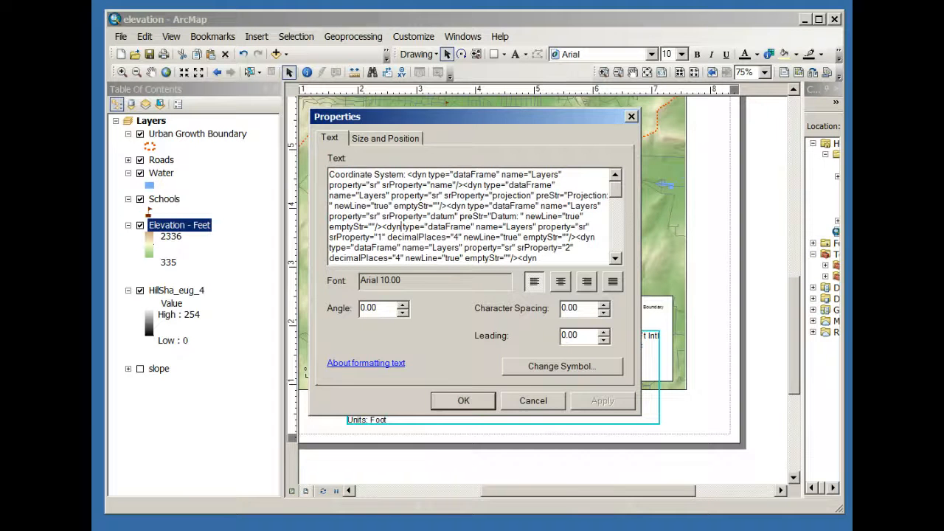
click(463, 400)
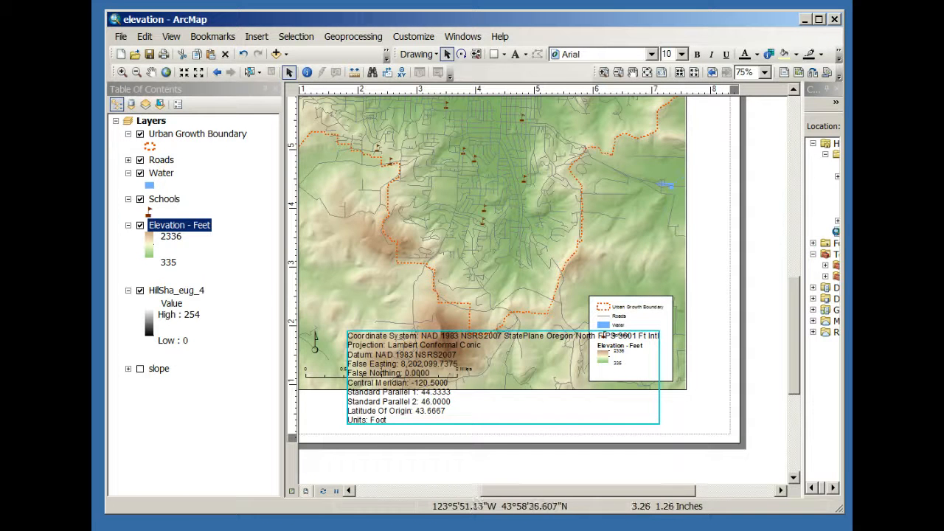
key(Delete)
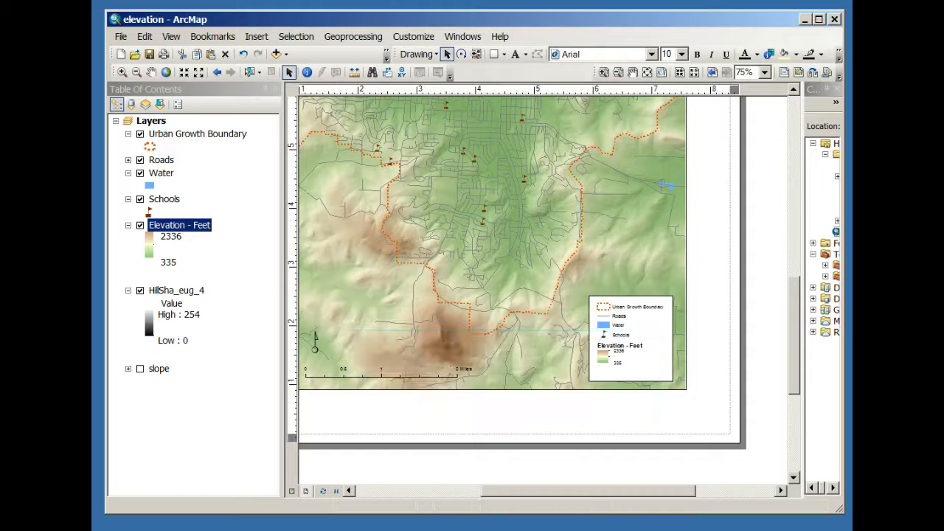
drag(536, 491, 473, 491)
drag(551, 491, 597, 491)
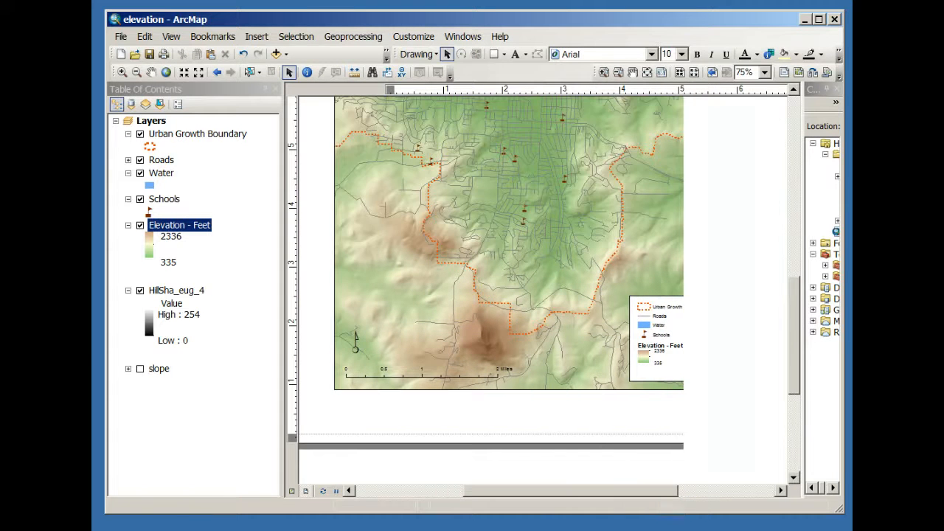